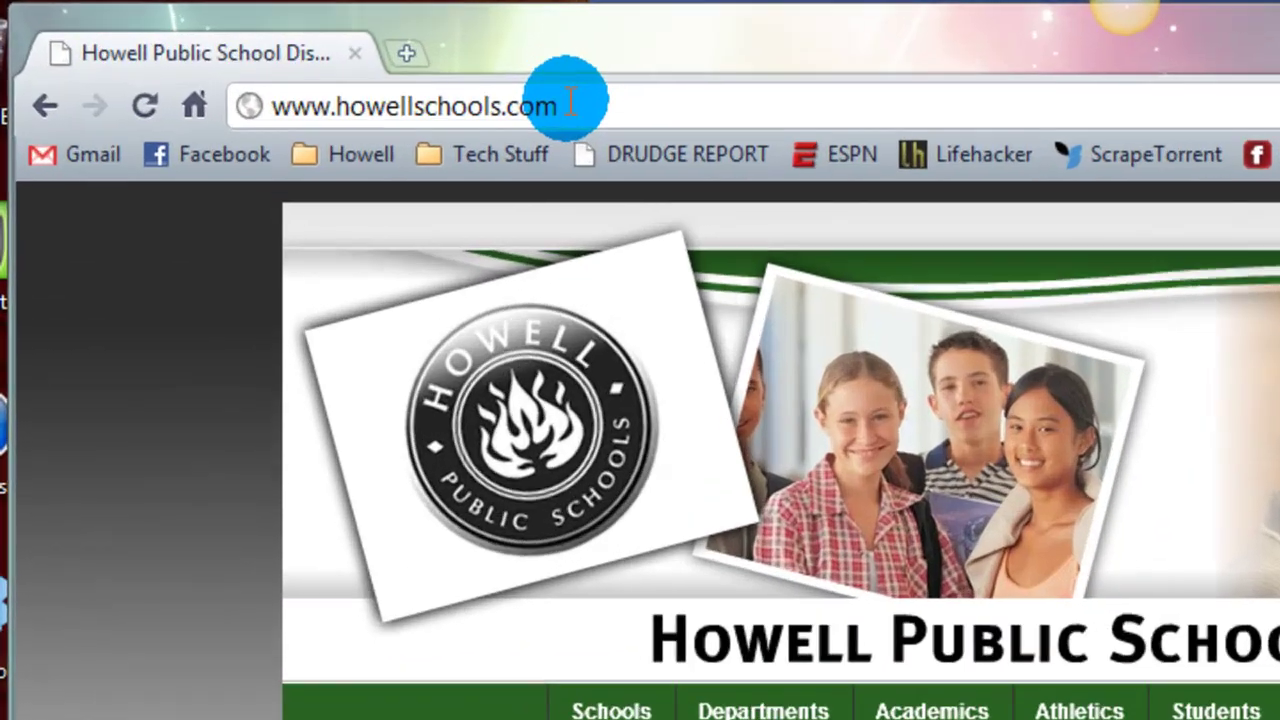
left_click(318, 59)
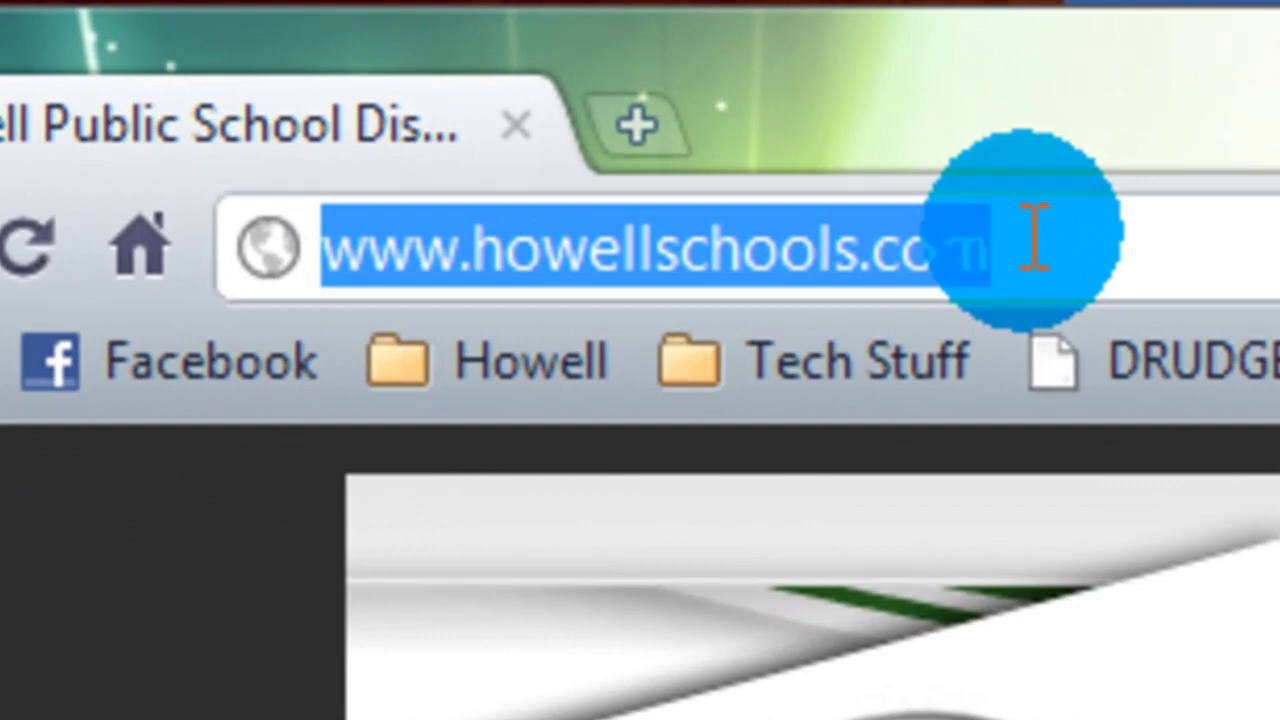
type("www.gmail.com")
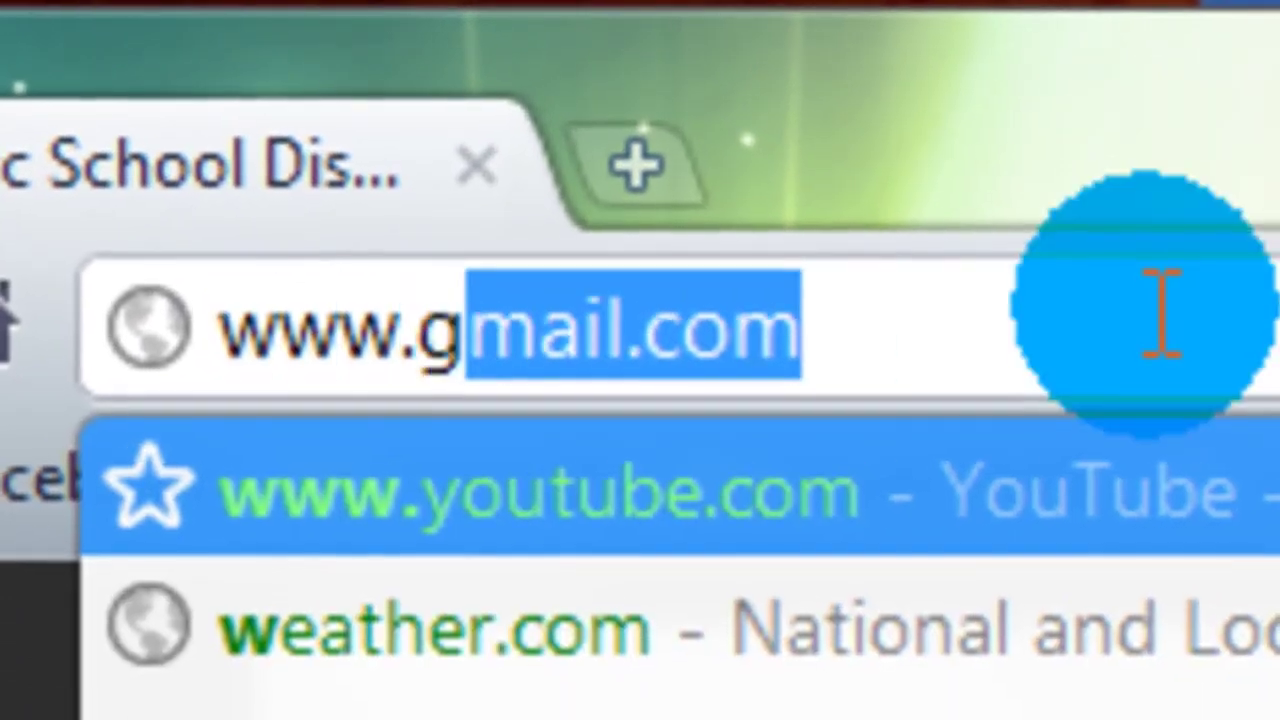
key("Return")
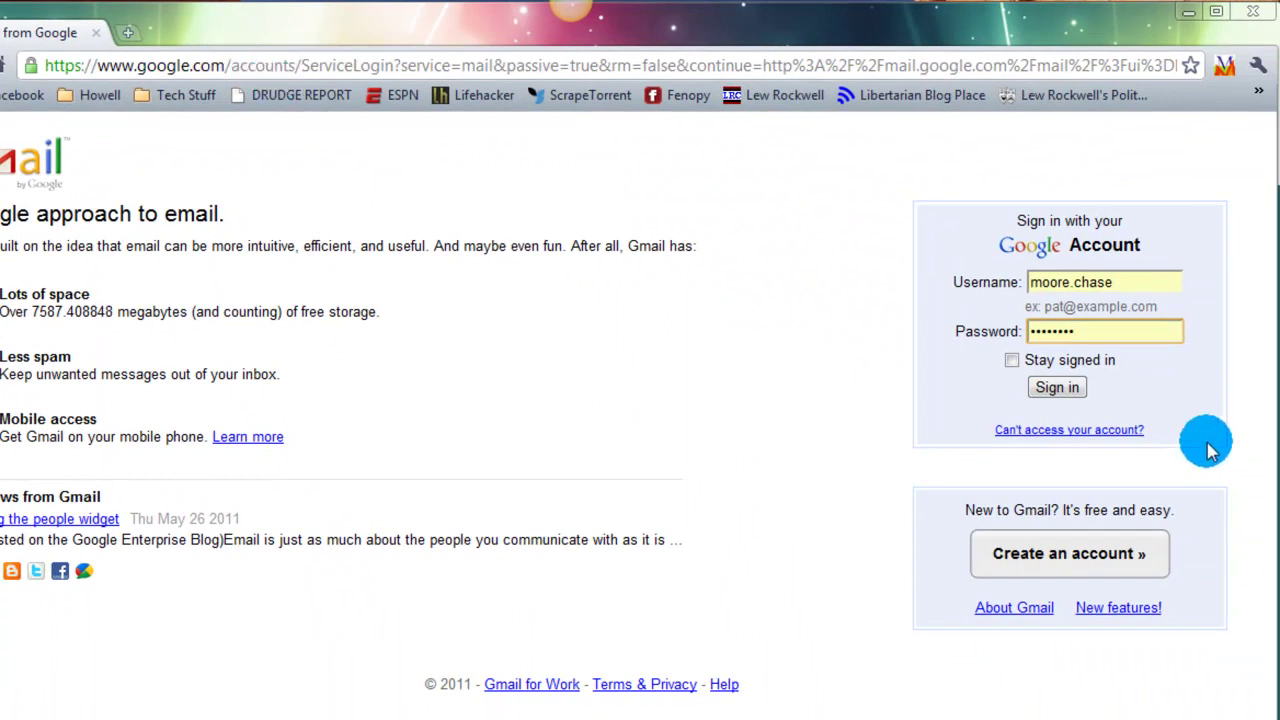
Step: Leave the prefilled sign-in username and open the Create an Account form
left_click(1128, 284)
left_click_drag(1128, 284, 975, 282)
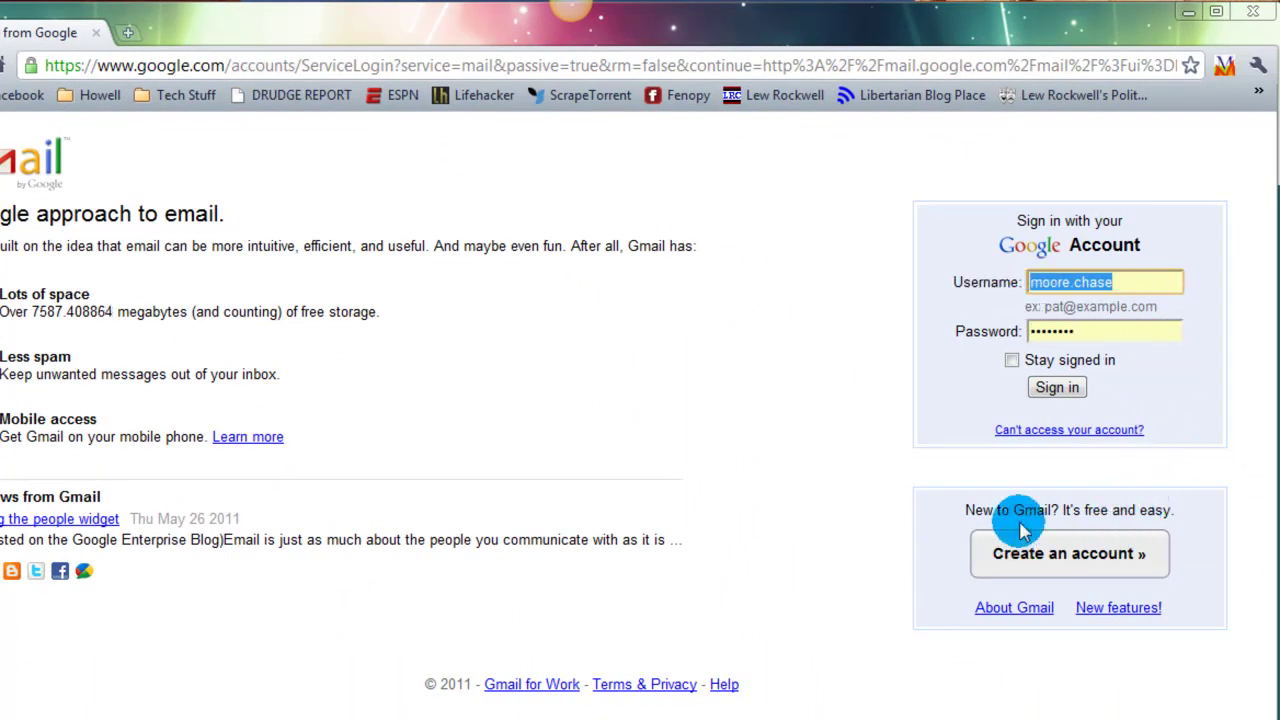
left_click(1097, 563)
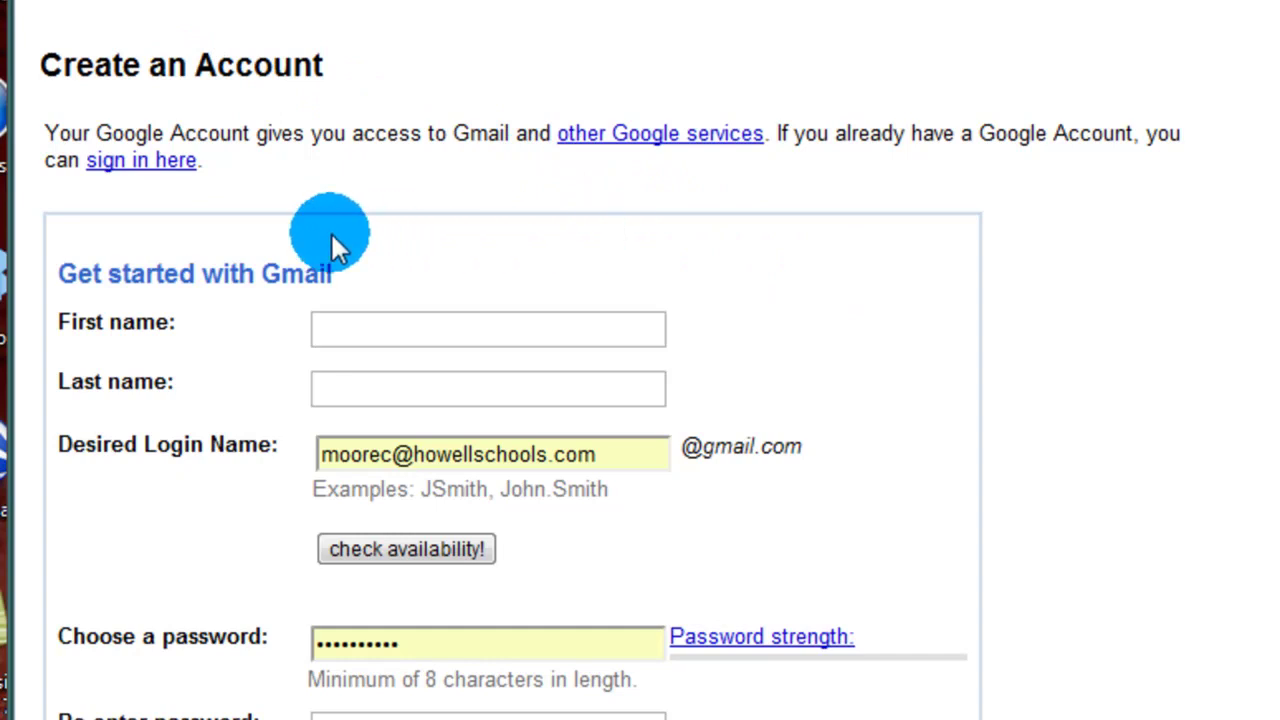
Step: Clear the prefilled Desired Login Name and dismiss the autocomplete suggestions
scroll(331, 246, "down", 2)
left_click_drag(595, 289, 280, 282)
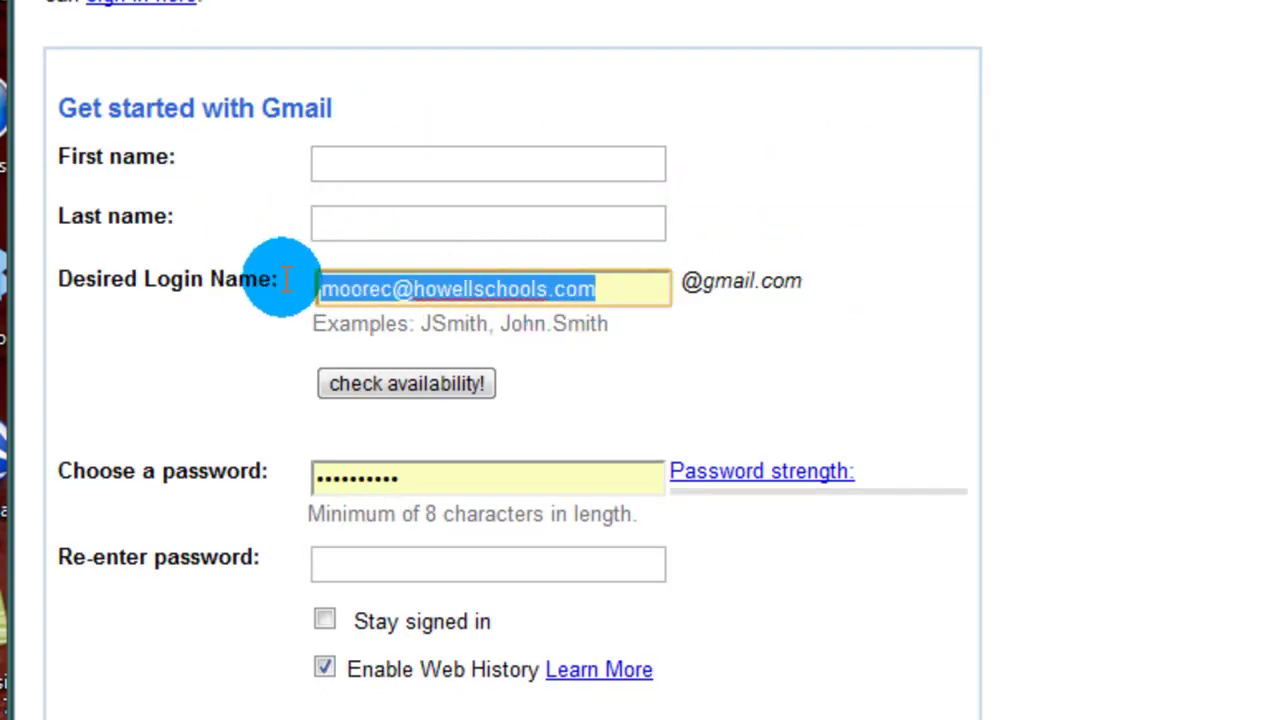
key("BackSpace")
left_click(969, 327)
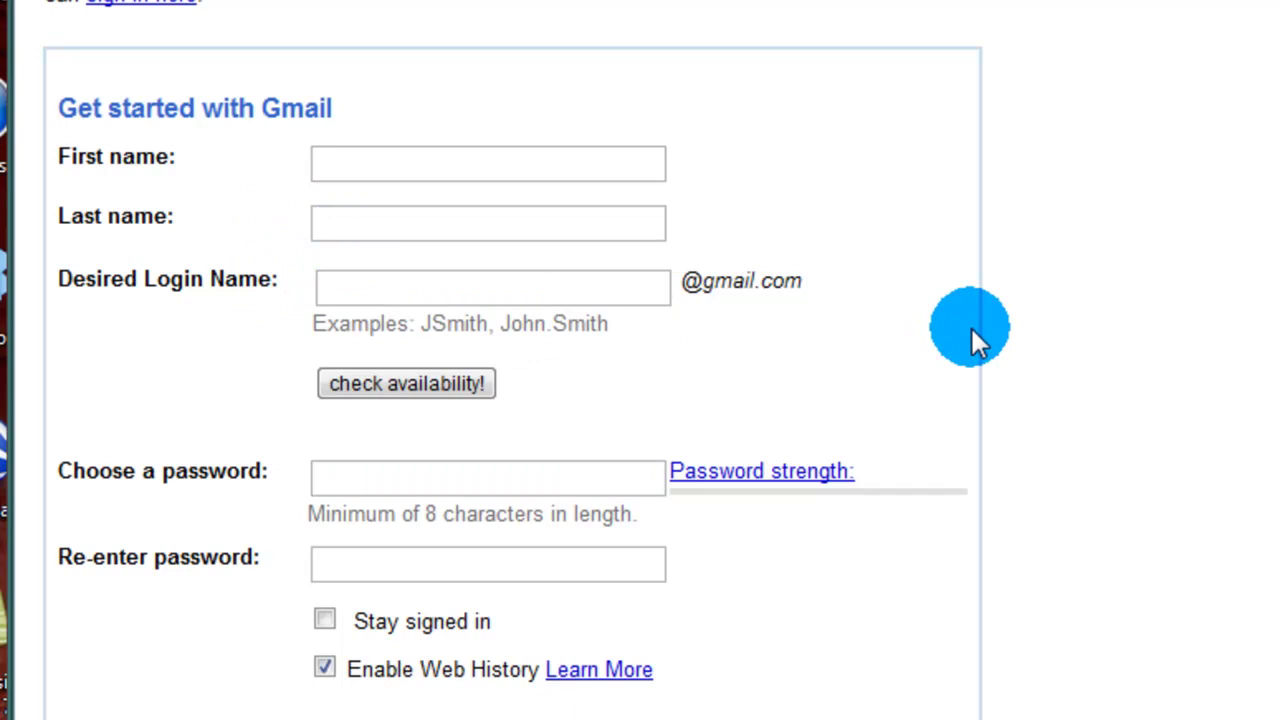
Step: Enter the account holder's first name, last name, and a login name built from them
left_click(414, 165)
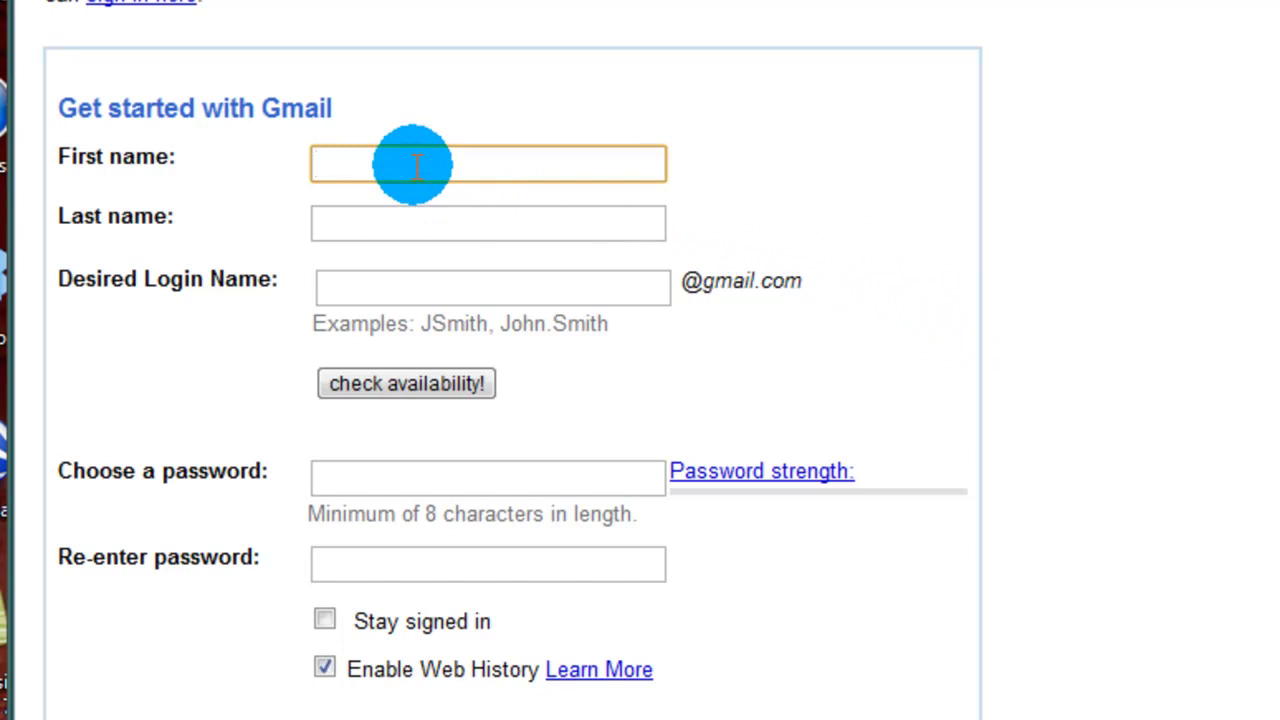
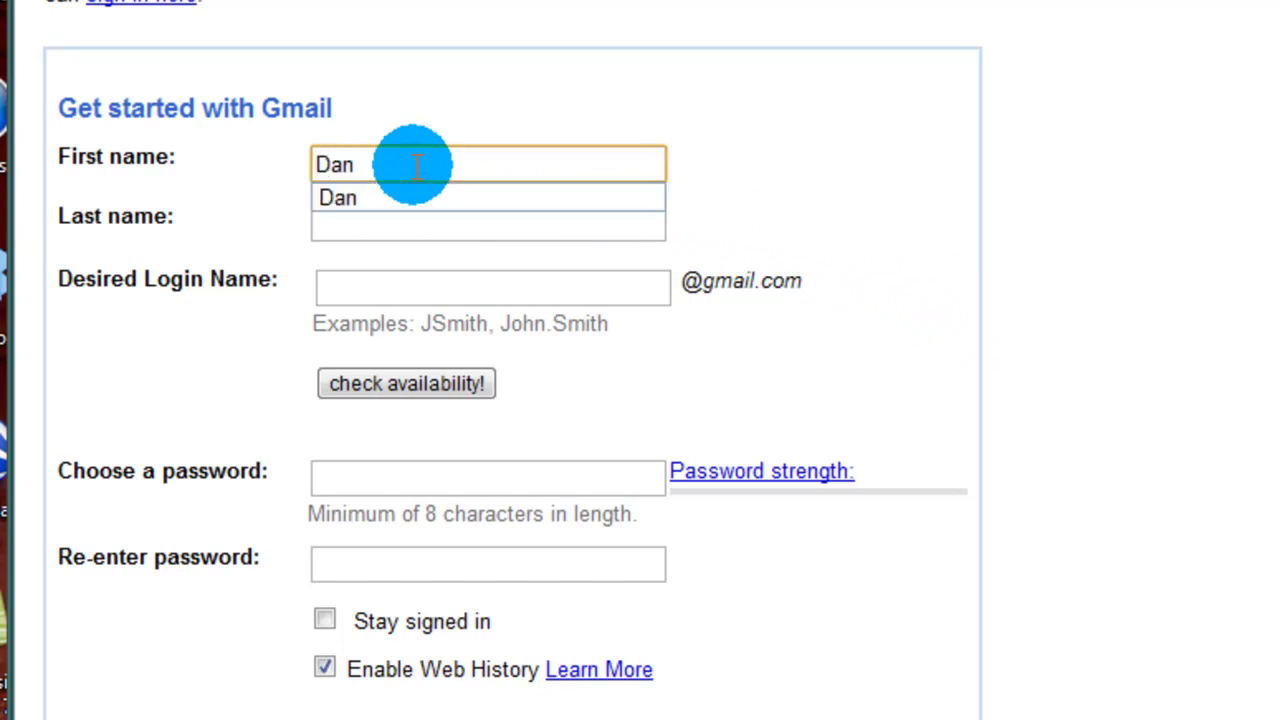
key("Tab")
key("Tab")
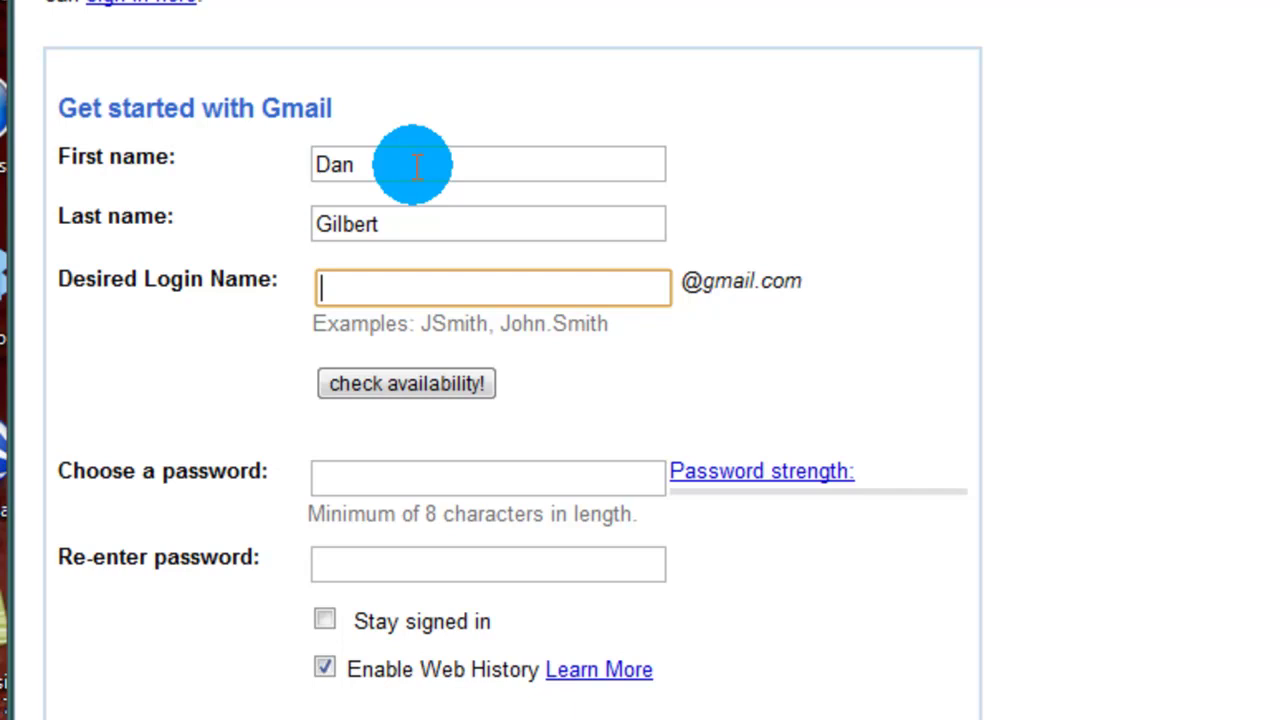
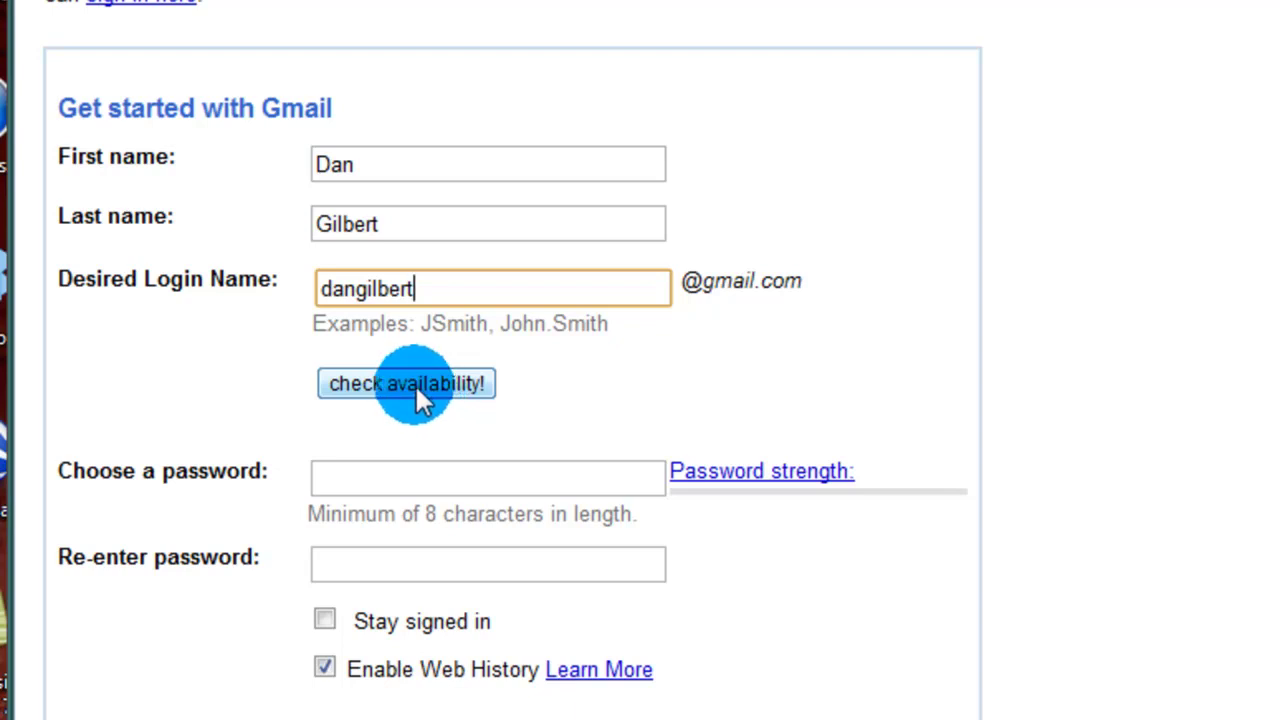
Step: Check login-name availability, then append 14 and recheck until it shows available
left_click(320, 289)
left_click(416, 289)
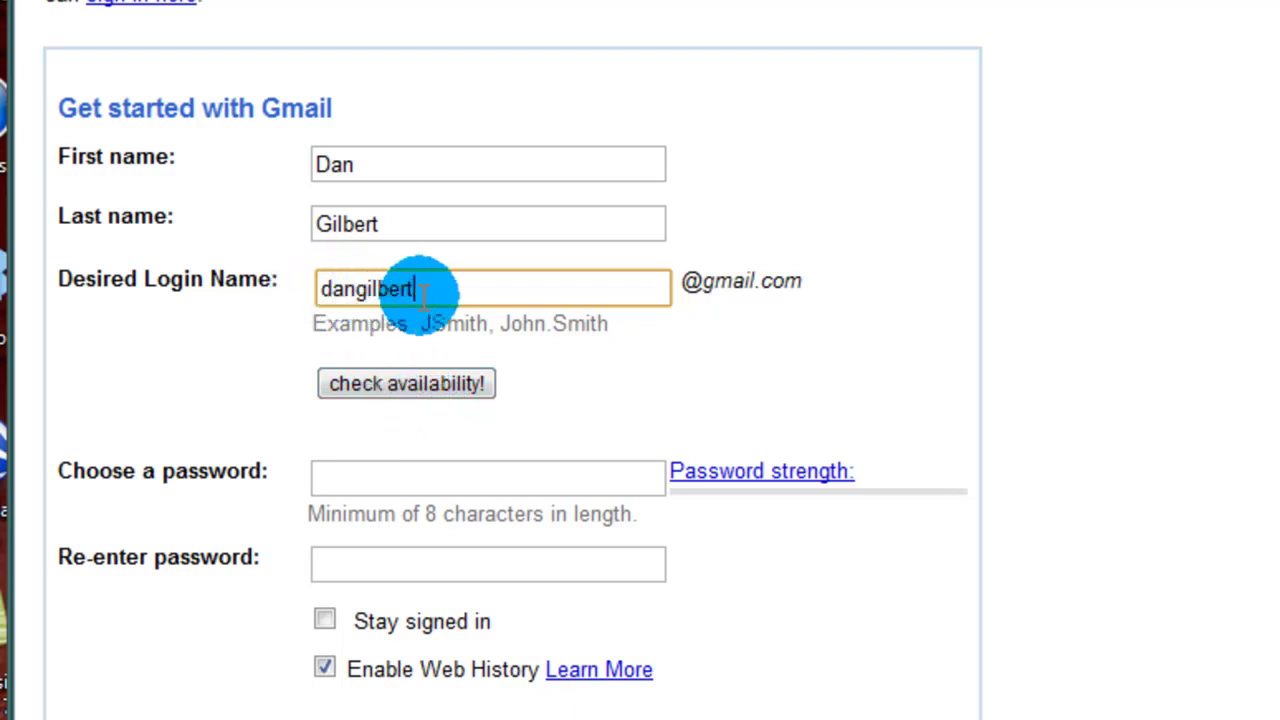
left_click(427, 380)
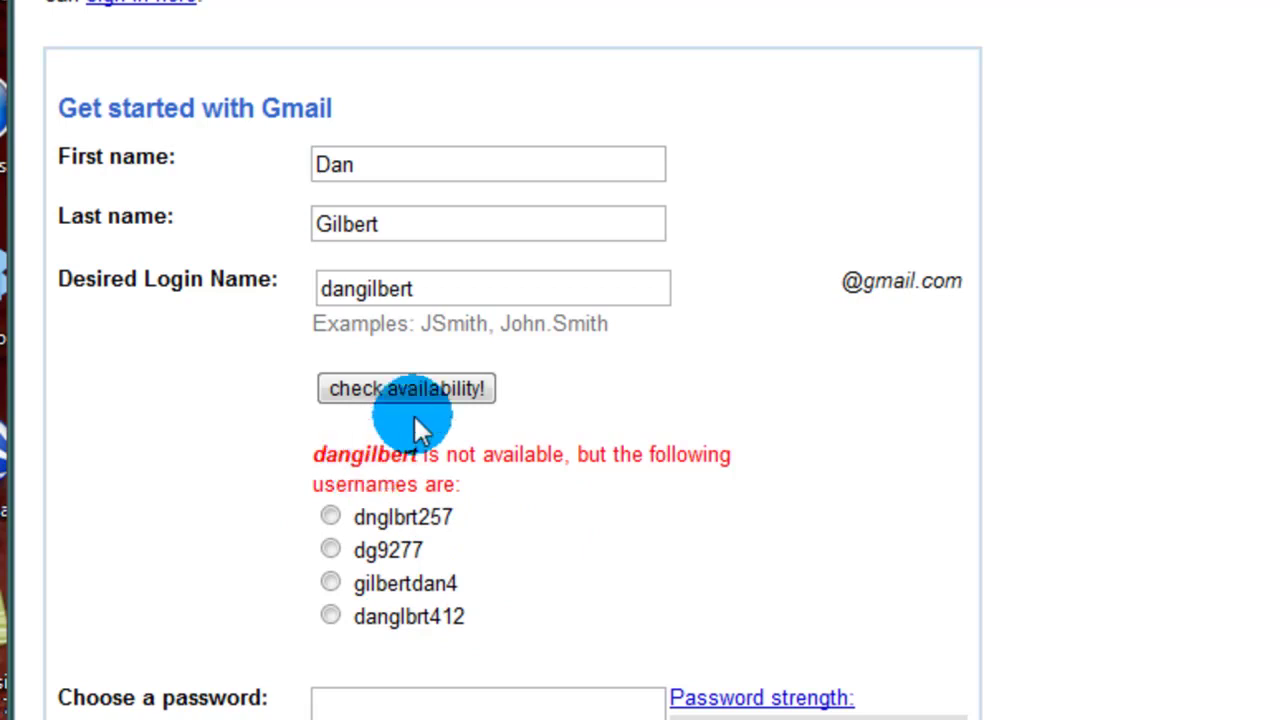
left_click(409, 288)
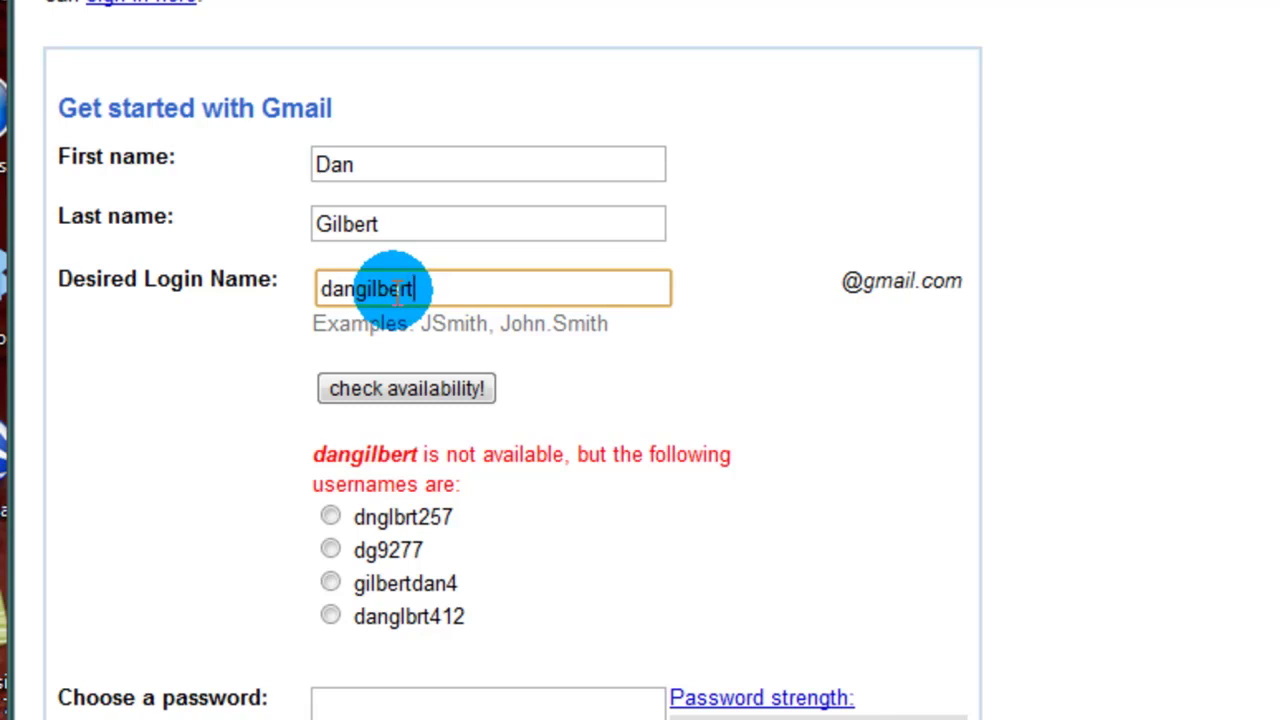
type("14")
left_click(415, 390)
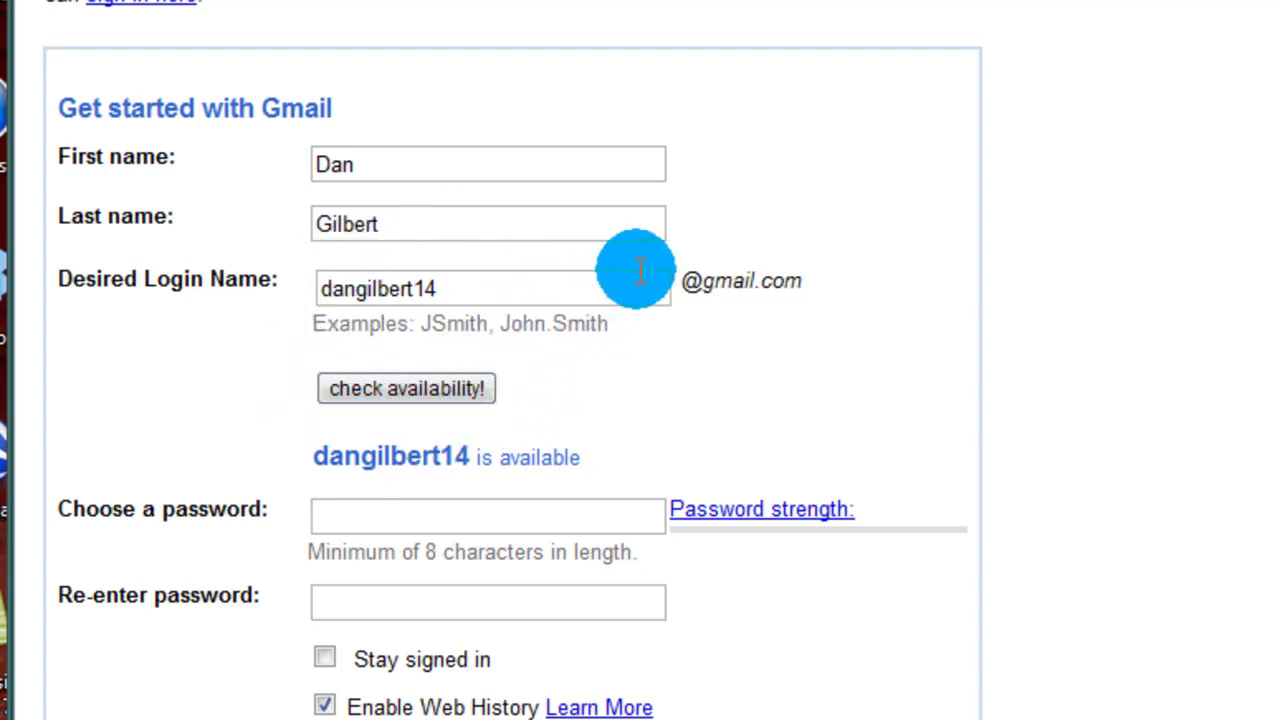
Step: Enter the account password and re-enter it to confirm, keeping the Windows colour scheme
scroll(620, 300, "down", 3)
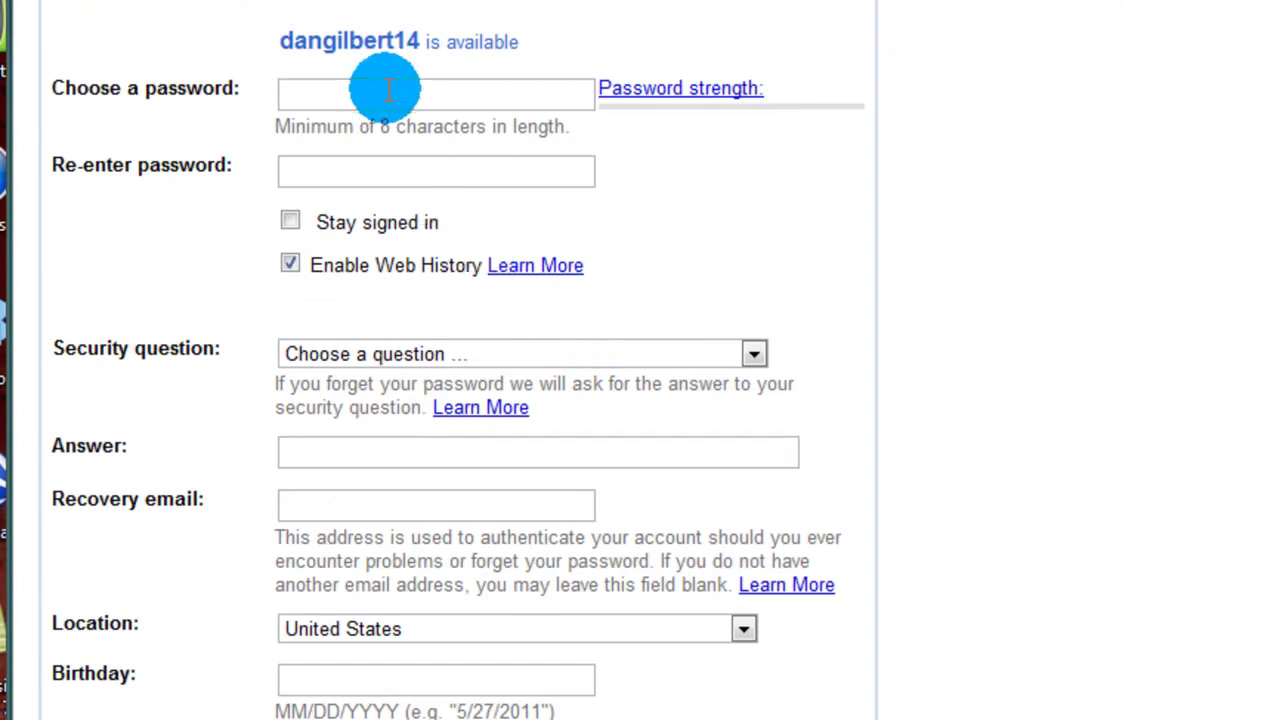
left_click(384, 91)
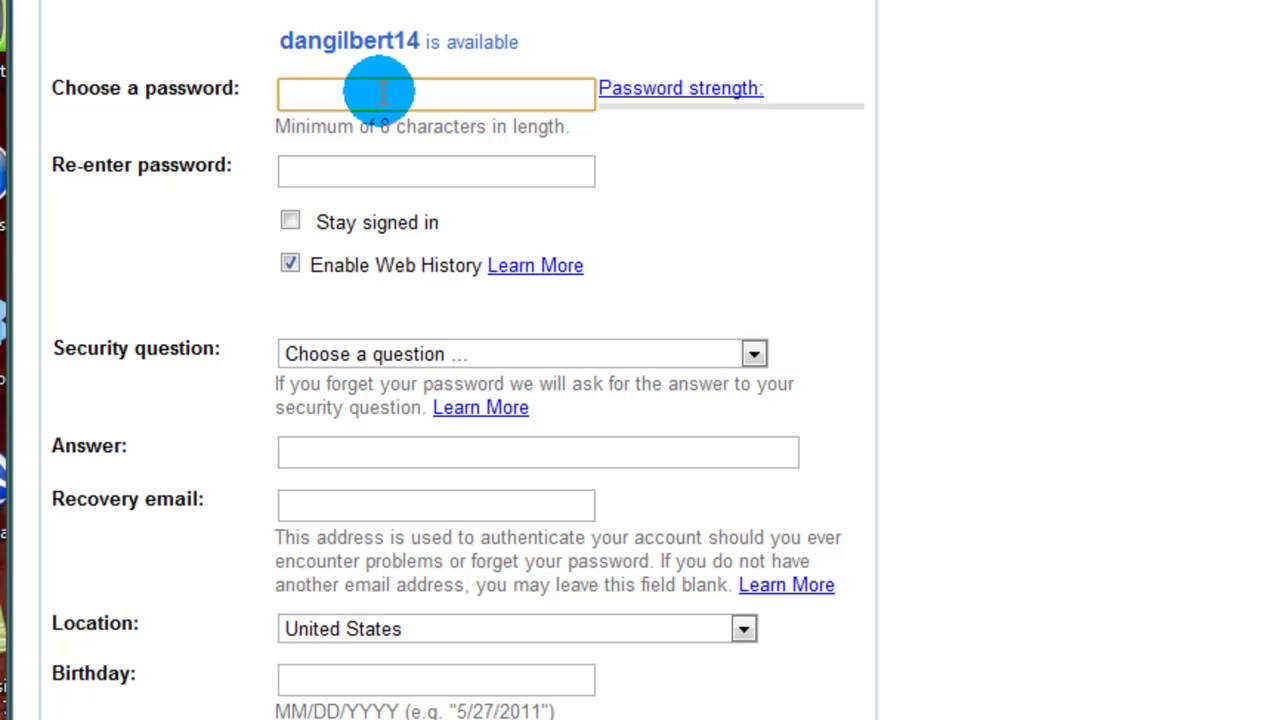
type("****")
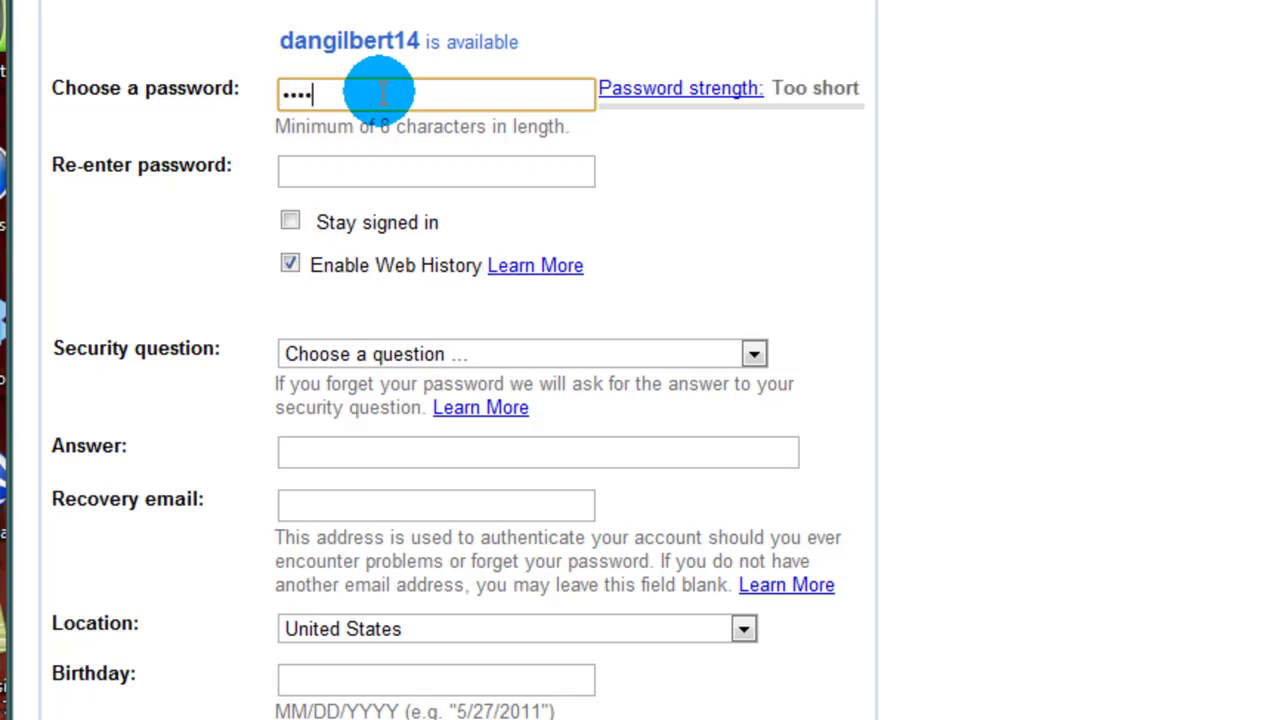
type("*")
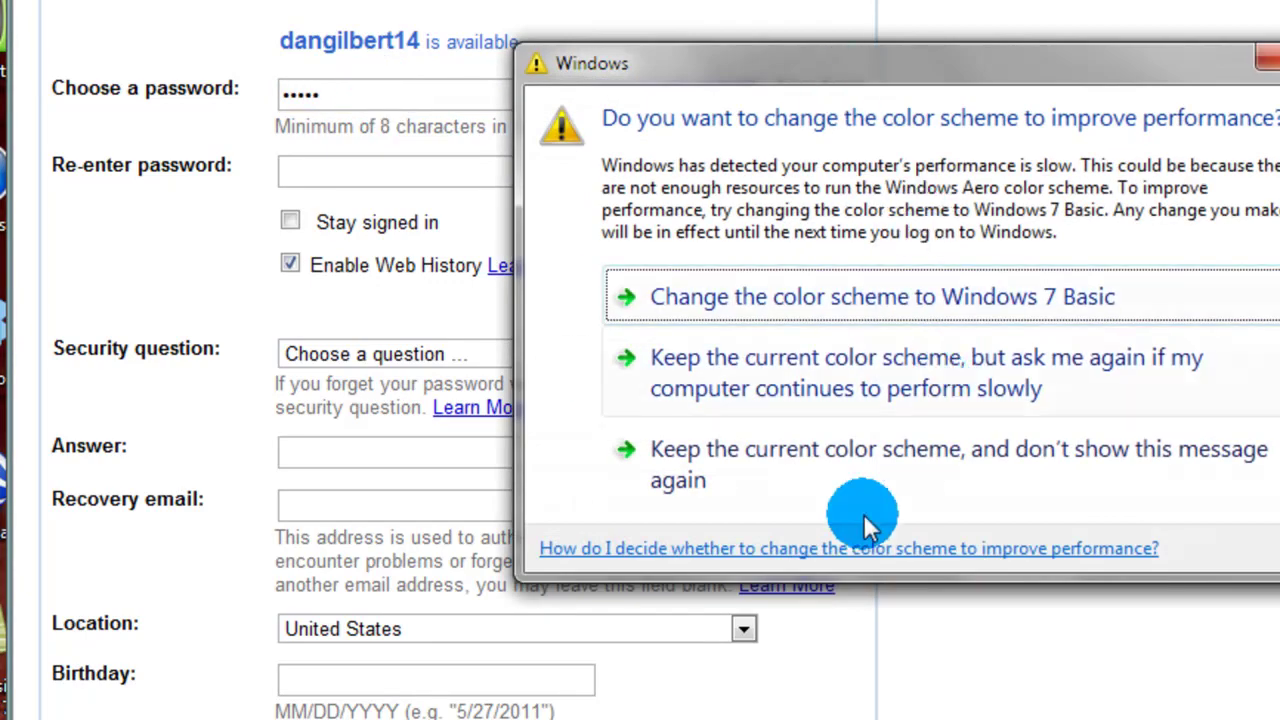
left_click(808, 480)
type("****")
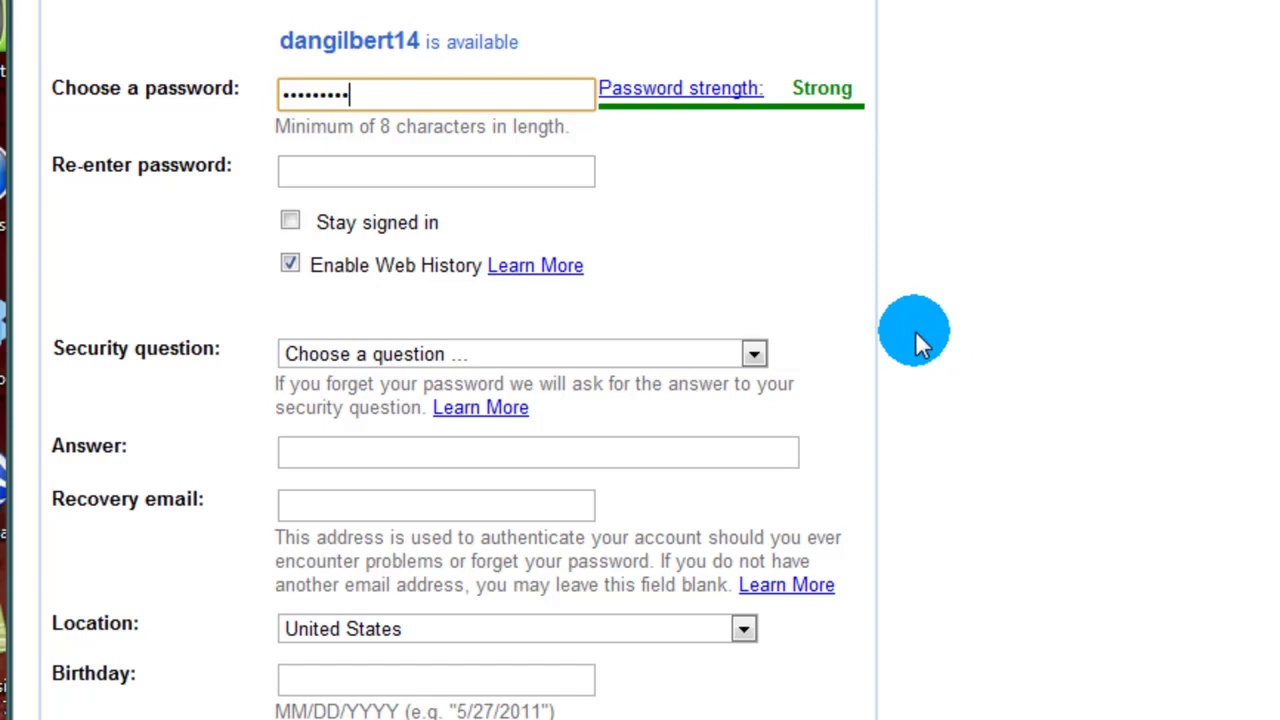
left_click(505, 170)
type("****")
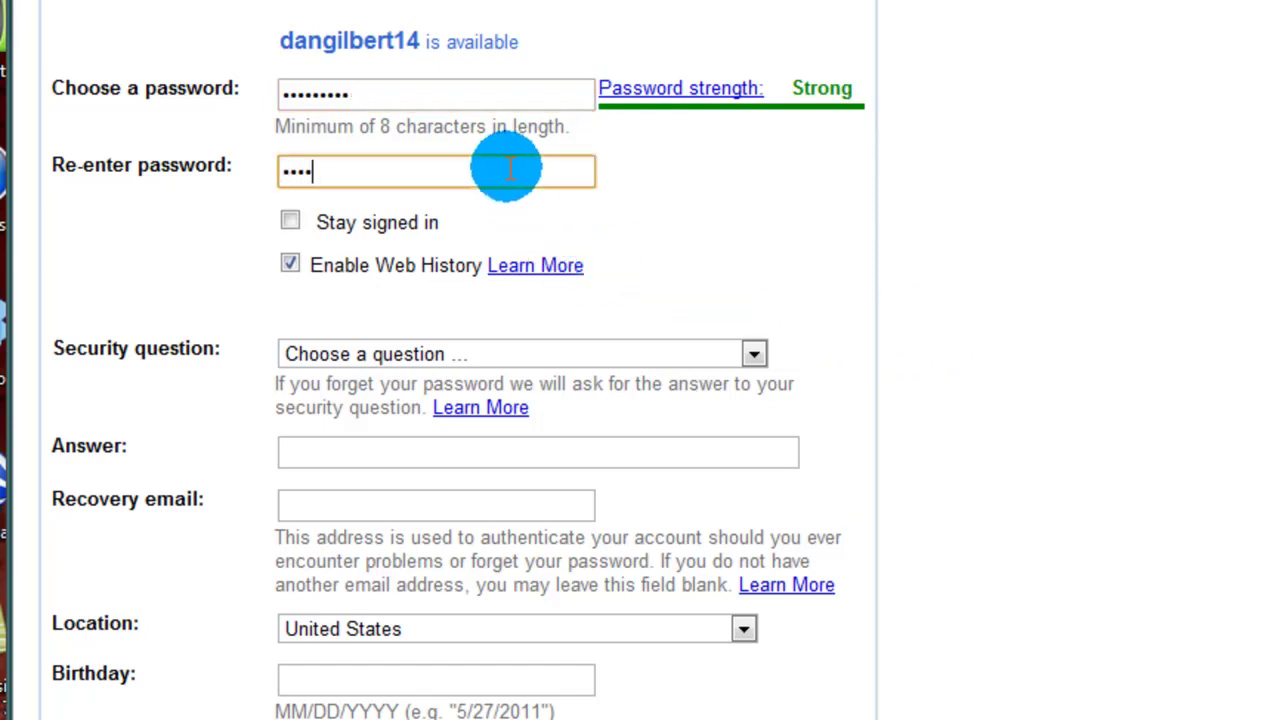
type("*****")
left_click(789, 183)
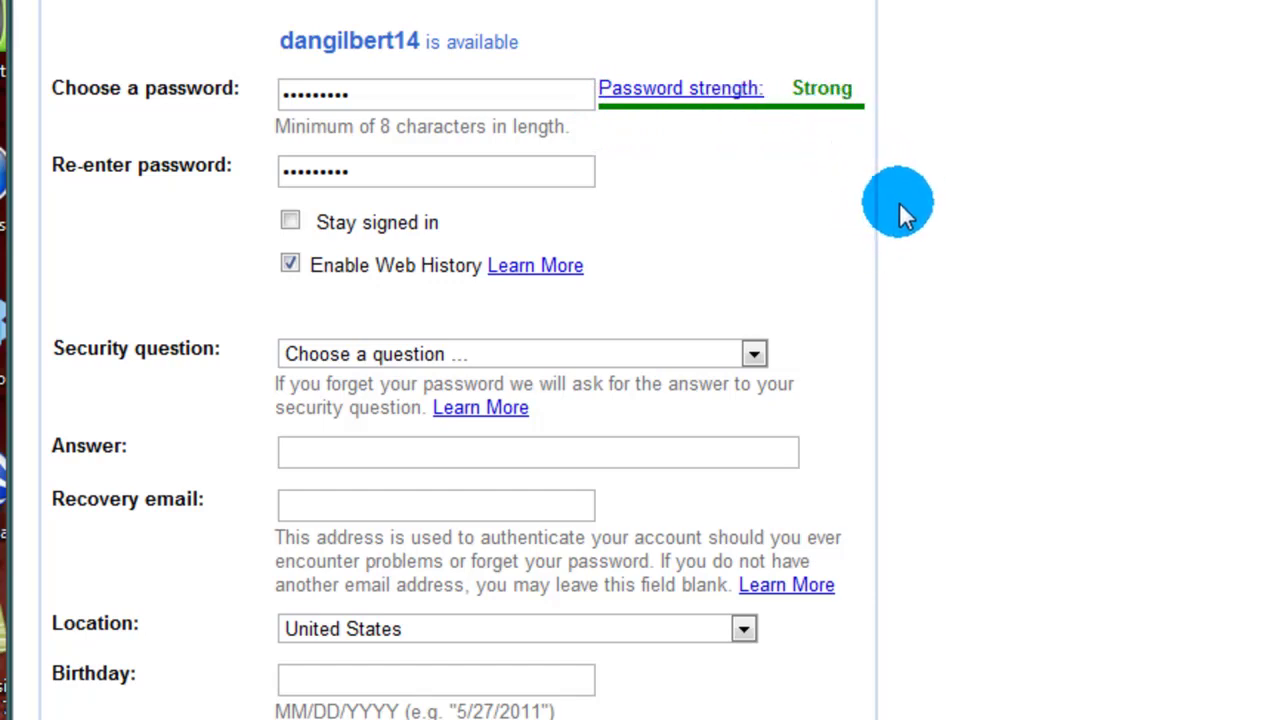
scroll(908, 205, "down", 3)
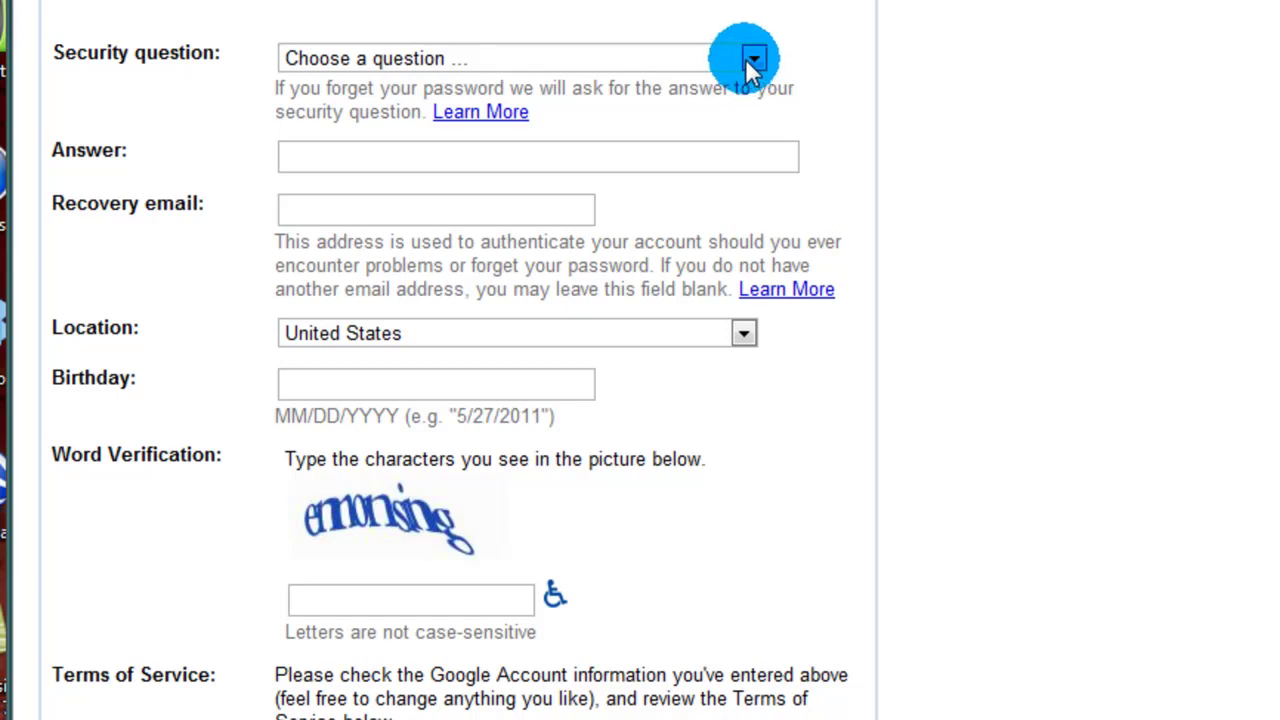
Step: Choose the best-friend-from-childhood security question and type its answer
left_click(750, 62)
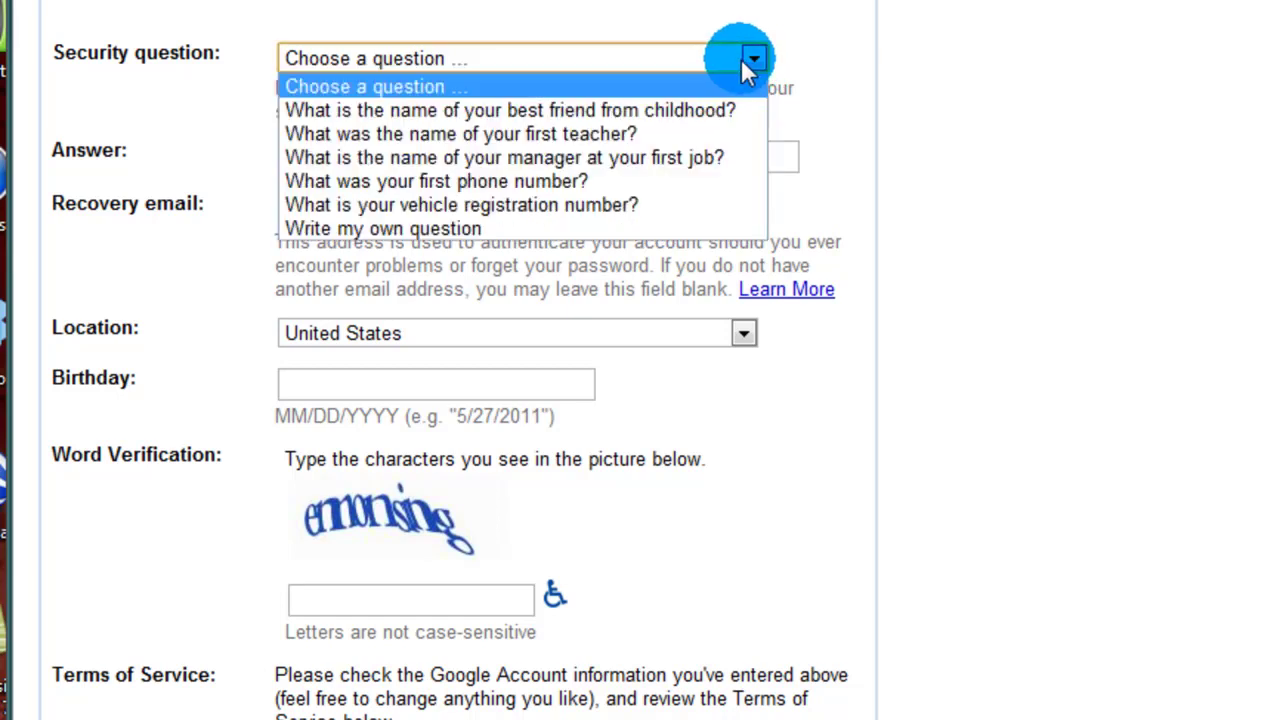
left_click(697, 110)
left_click(700, 163)
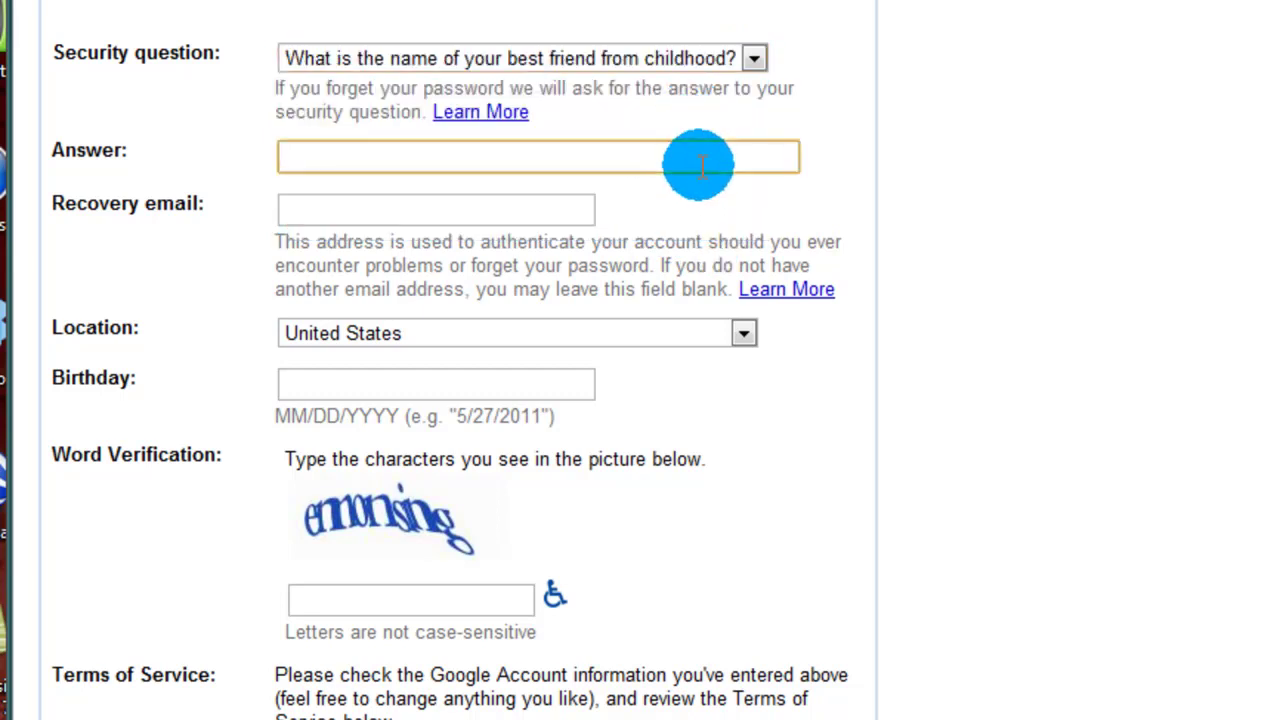
type("Matt")
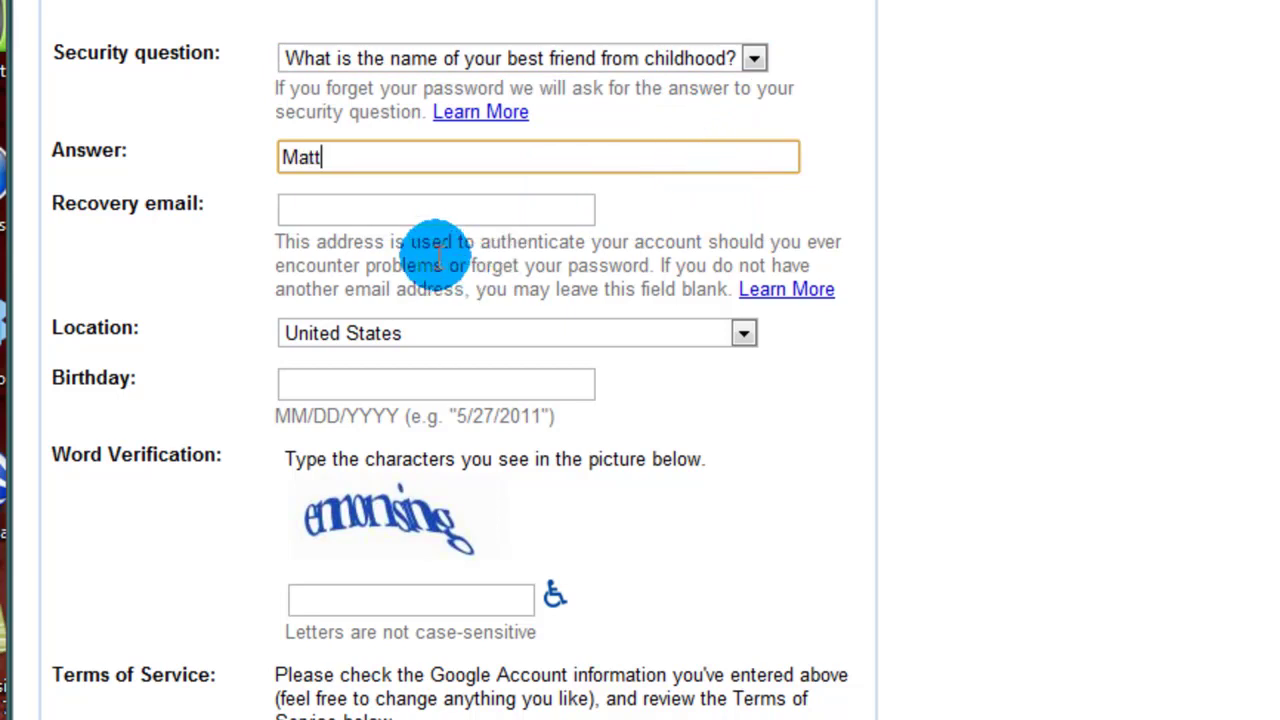
Step: Fill in the recovery email address by picking the second autocomplete suggestion
left_click(466, 214)
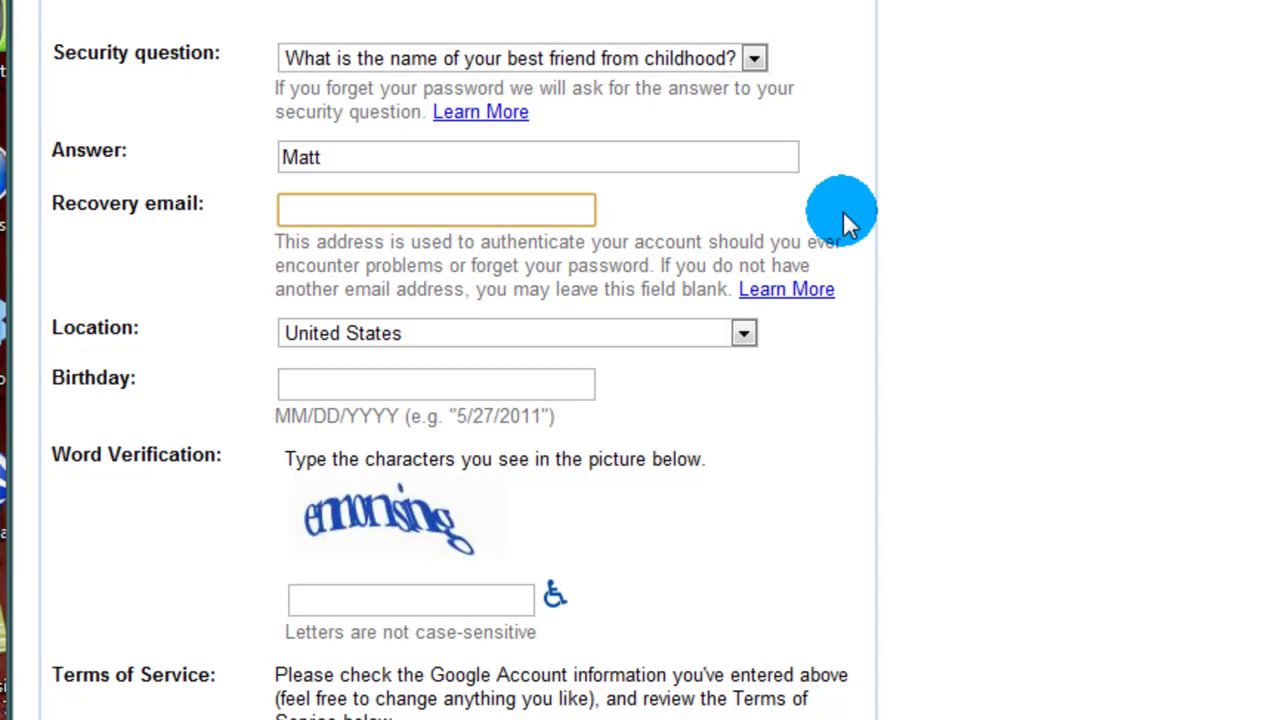
type("moore")
key("Down")
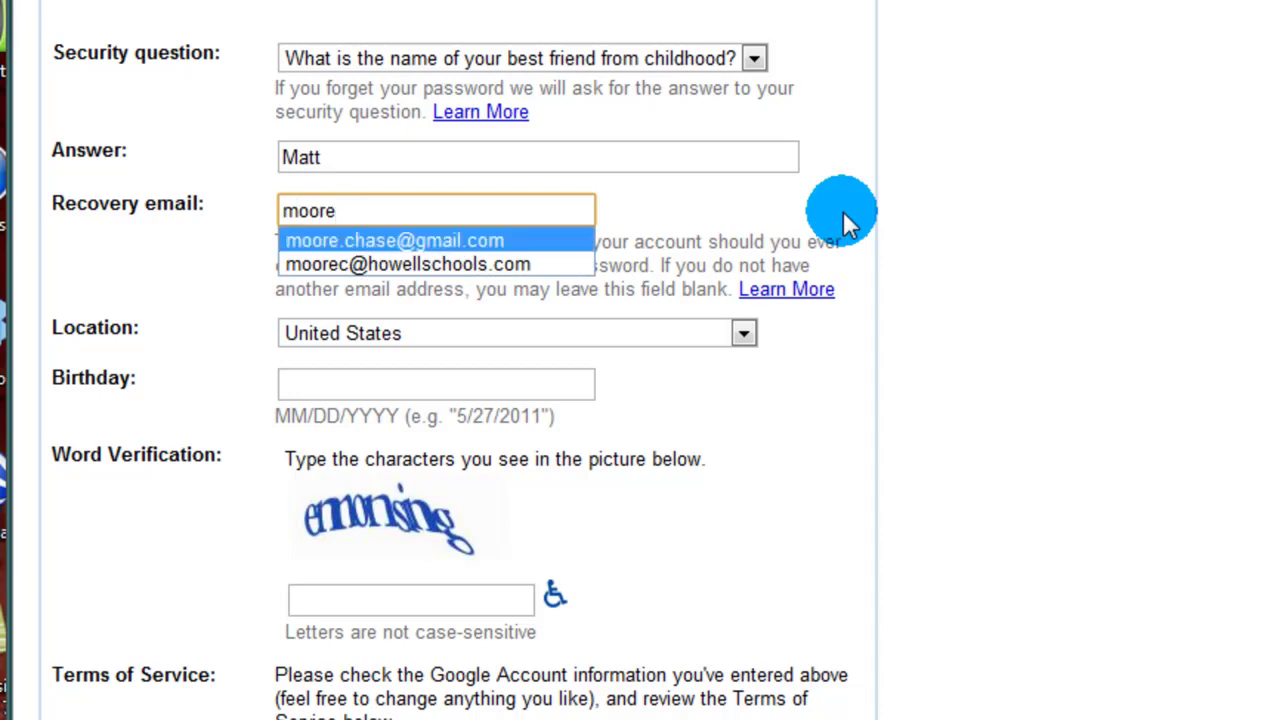
key("Down")
key("Tab")
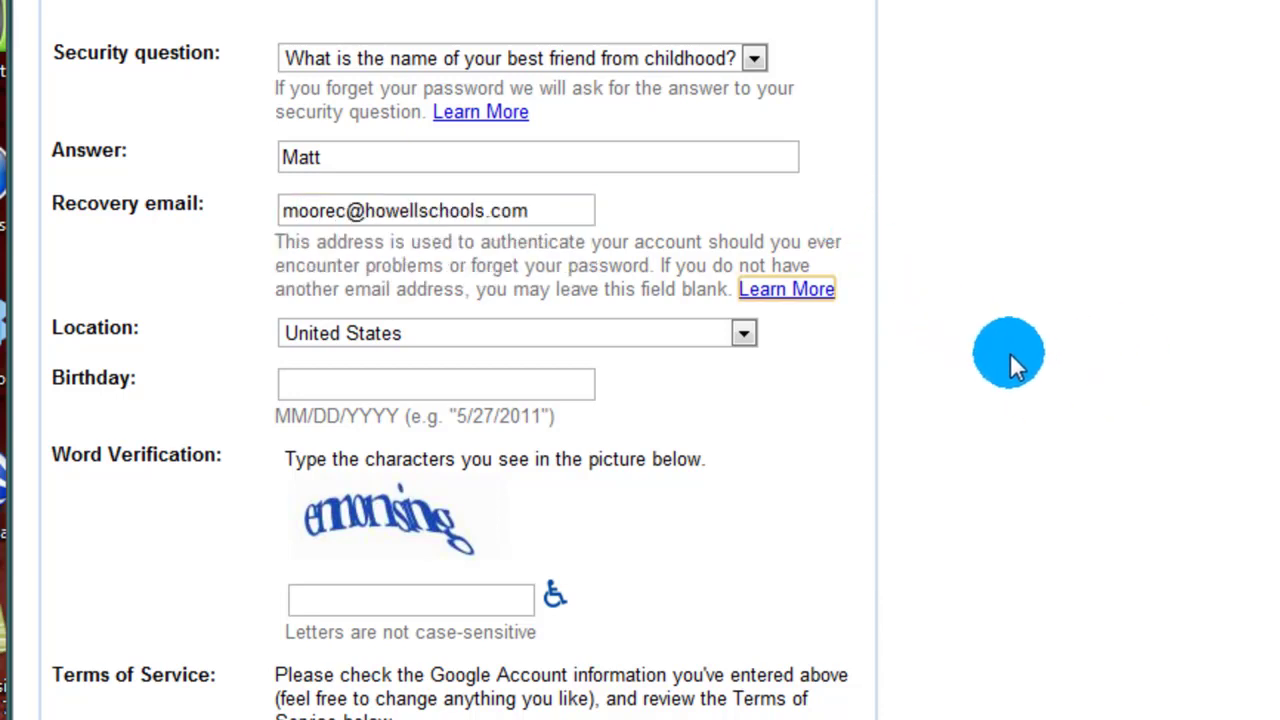
Step: Enter the birth date and the word-verification characters
scroll(466, 314, "down", 3)
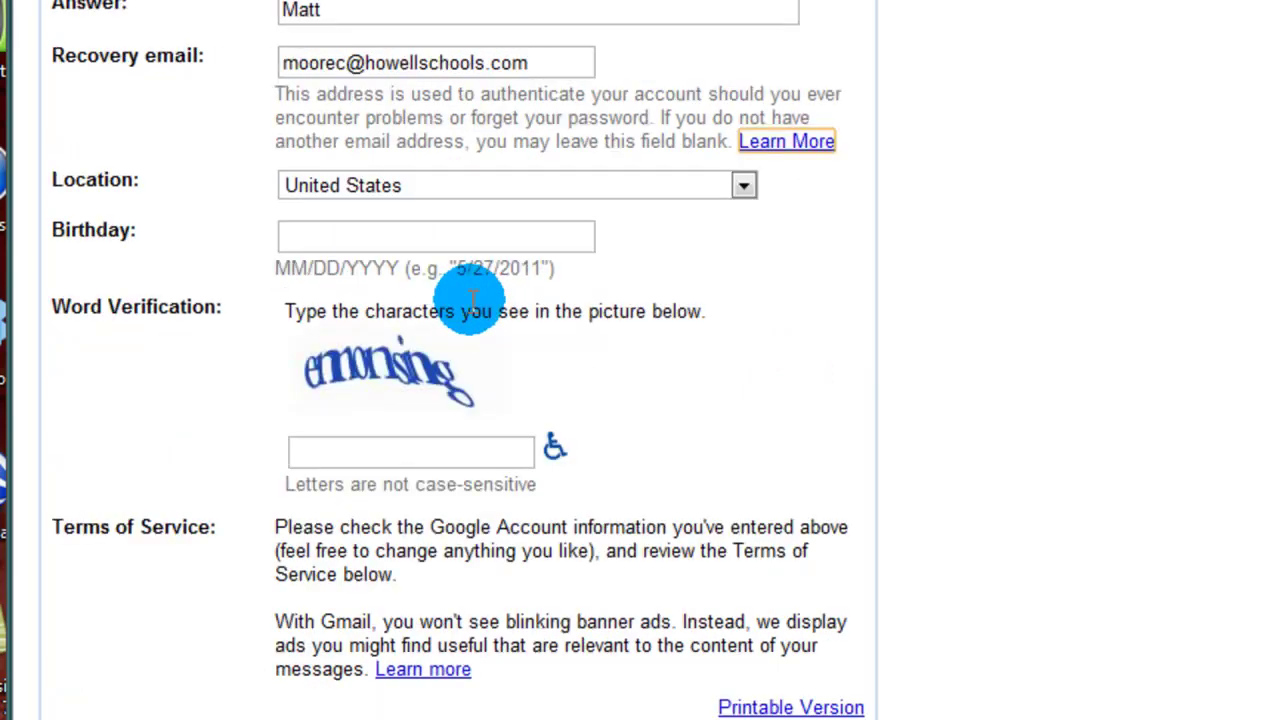
left_click(450, 232)
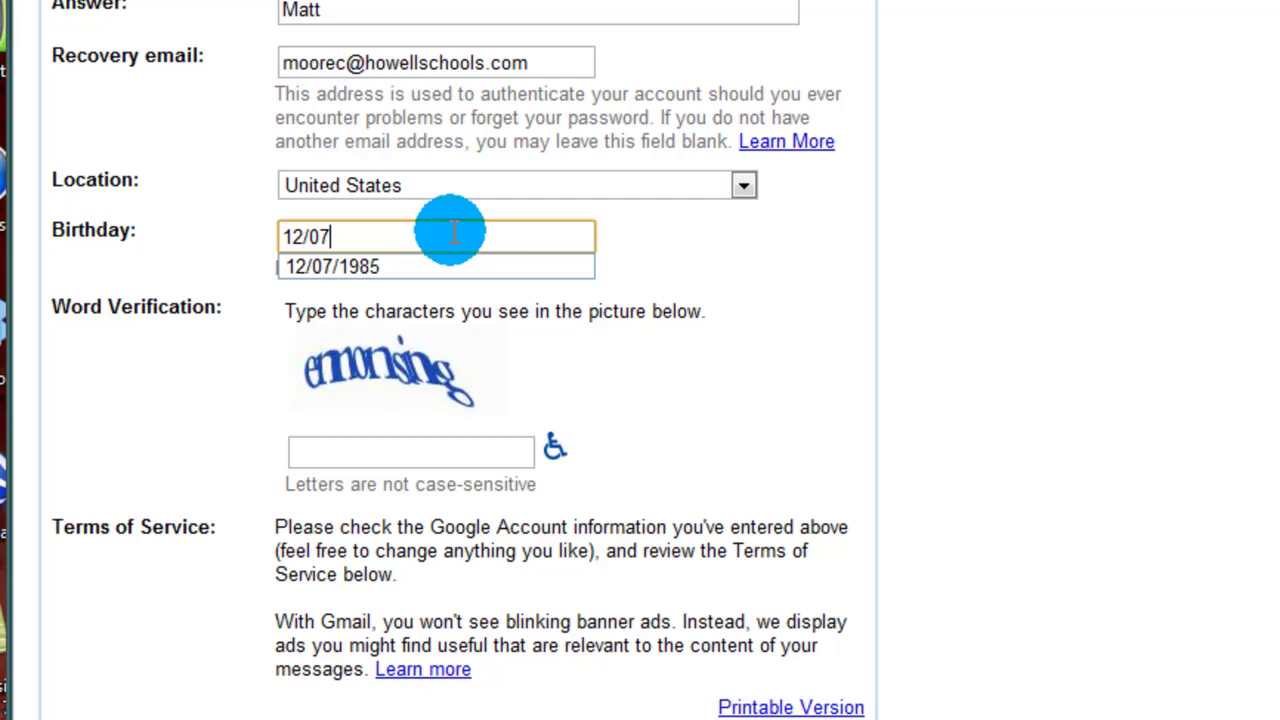
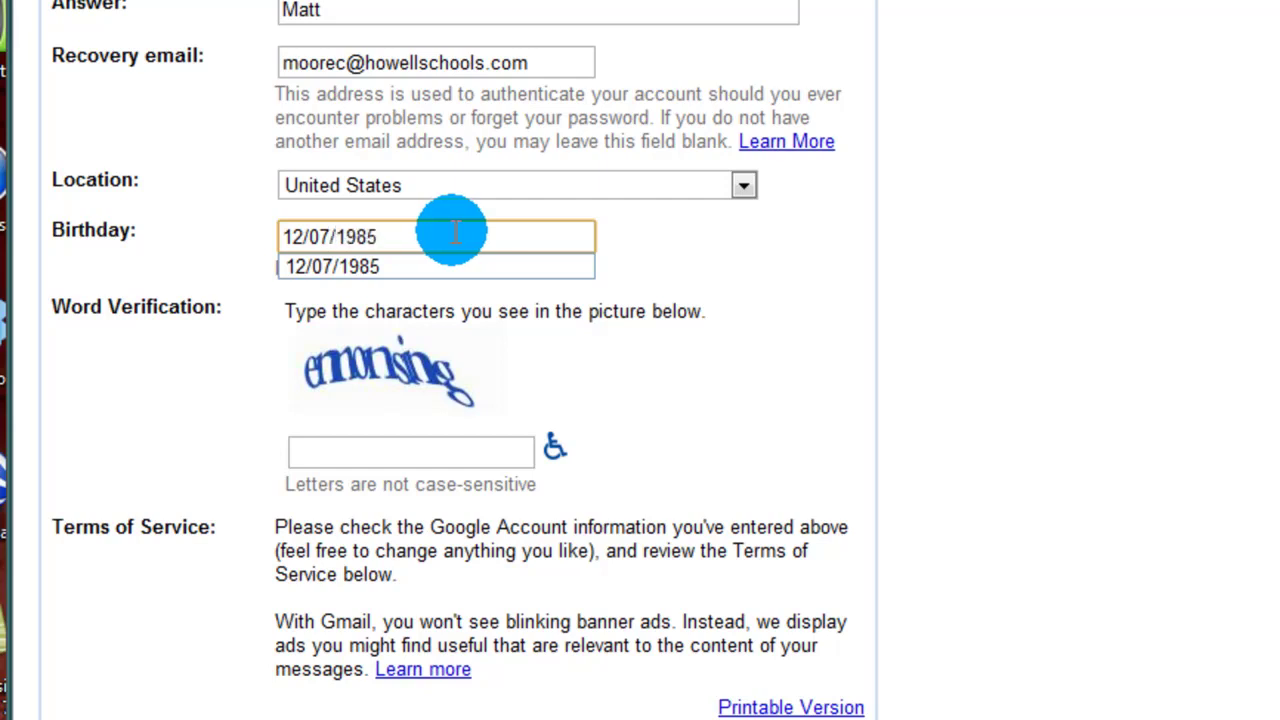
left_click(1030, 355)
scroll(1029, 350, "down", 3)
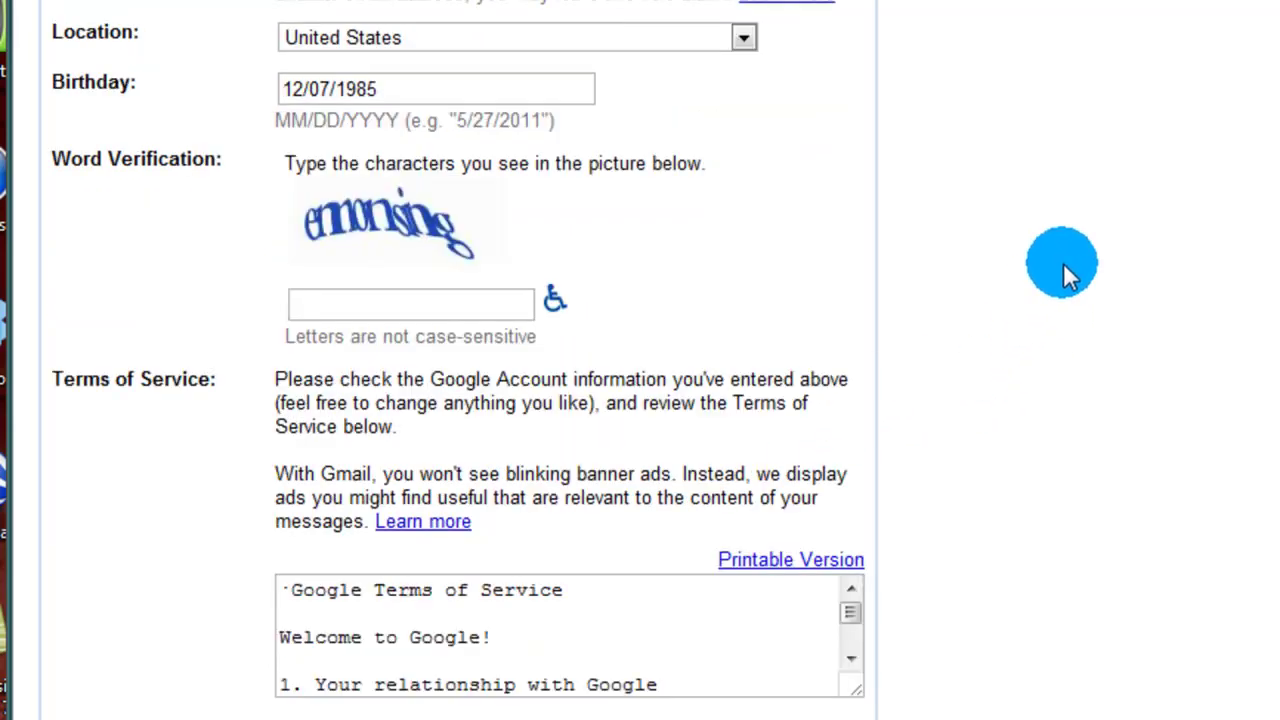
left_click(427, 278)
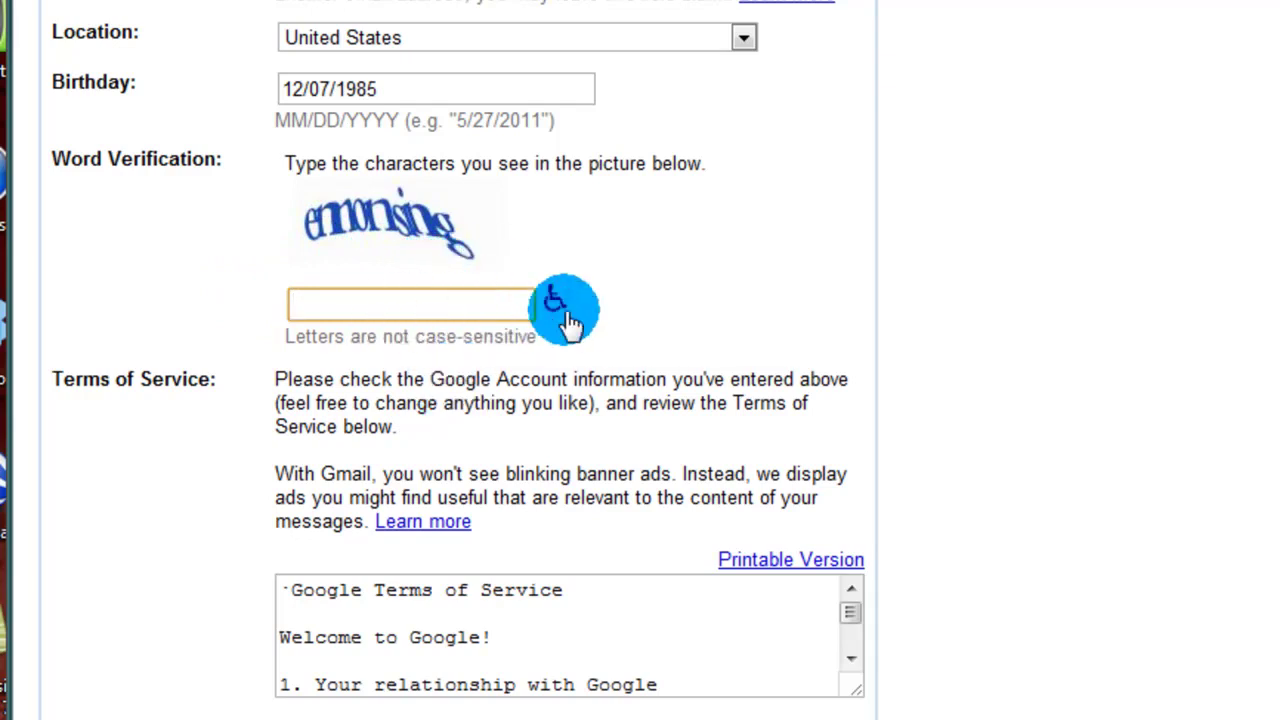
type("e")
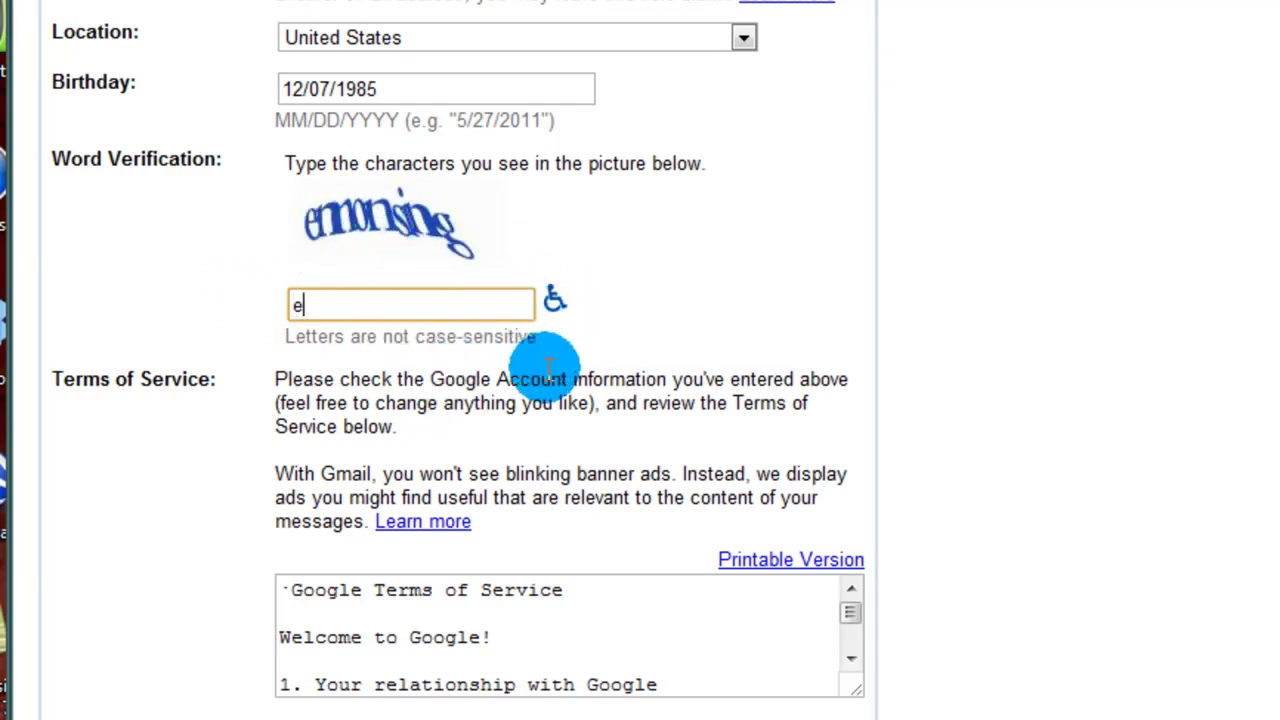
type("monsing")
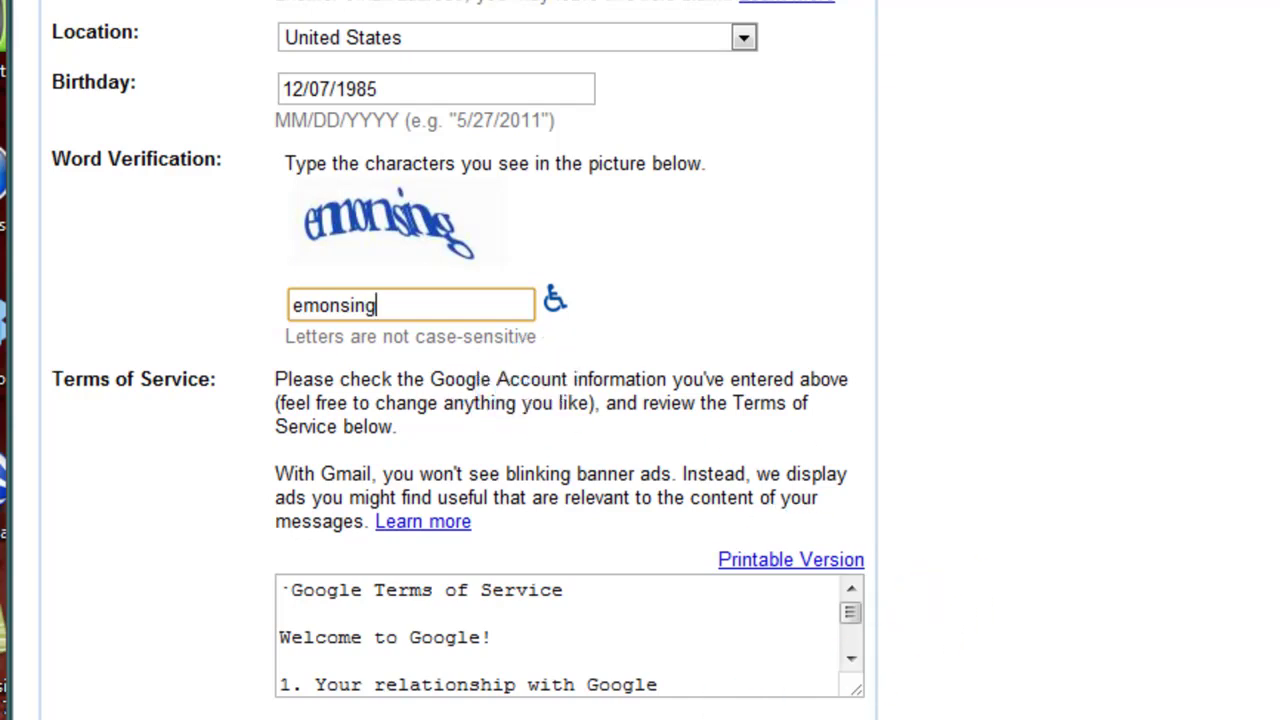
Step: Scroll through the Terms of Service and accept them to create the account
scroll(995, 536, "down", 2)
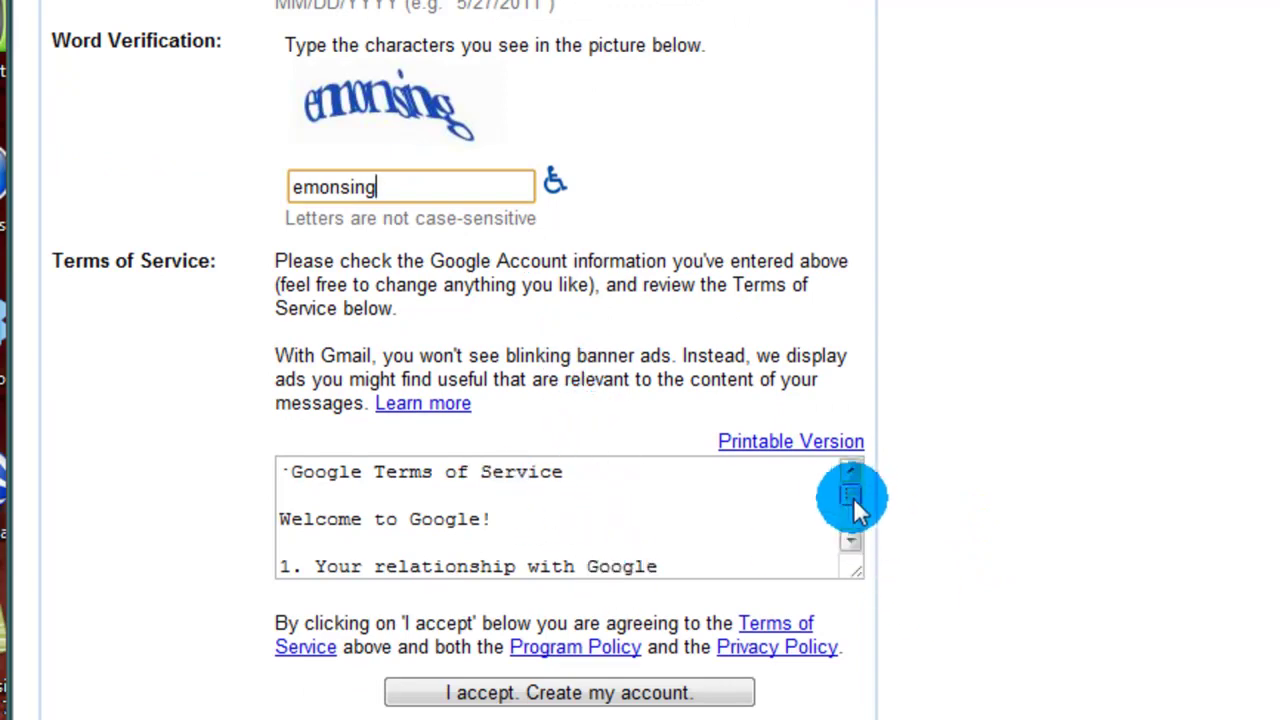
left_click_drag(851, 494, 857, 664)
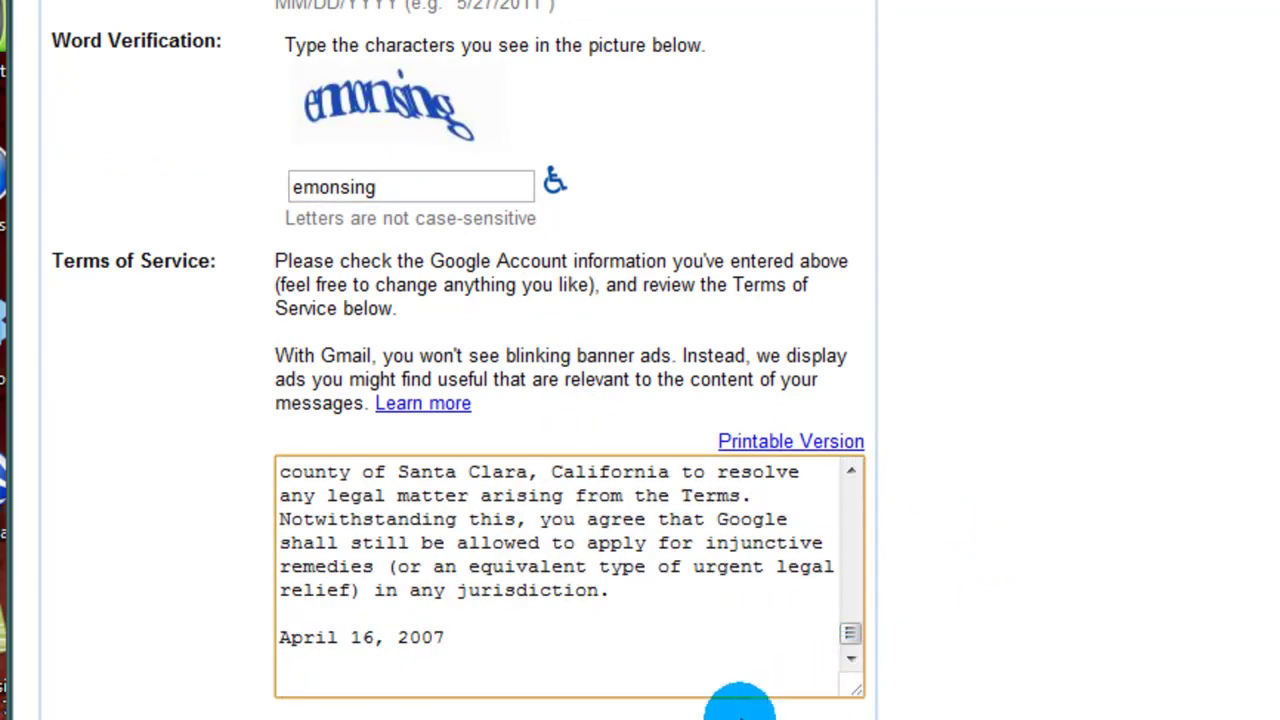
scroll(850, 665, "down", 2)
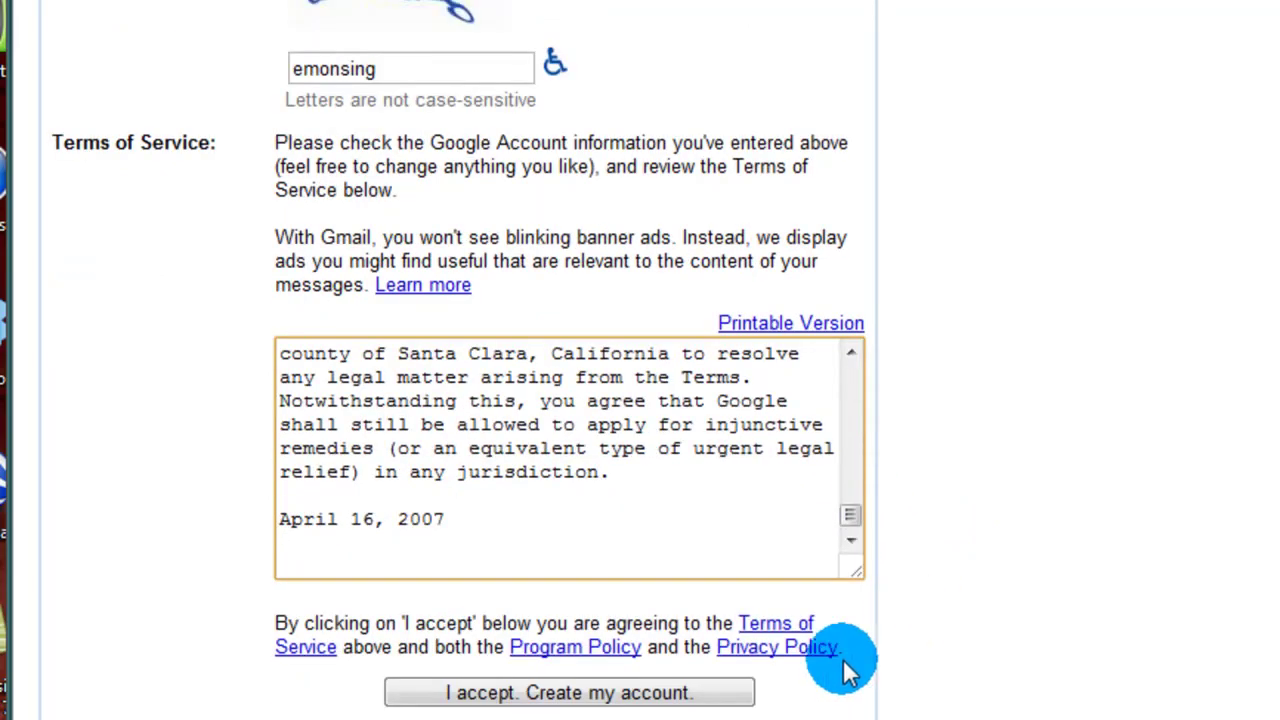
left_click(627, 700)
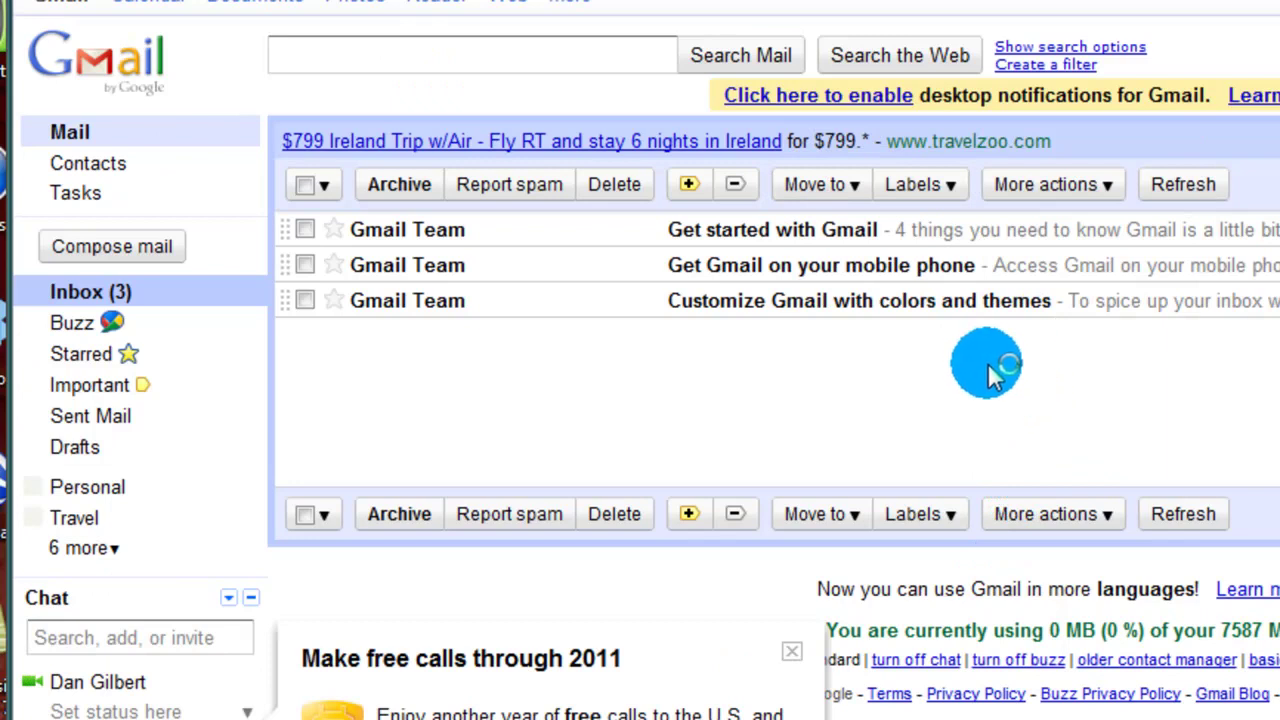
Step: Close the 'Make free calls through 2011' box above the three welcome messages
left_click(791, 651)
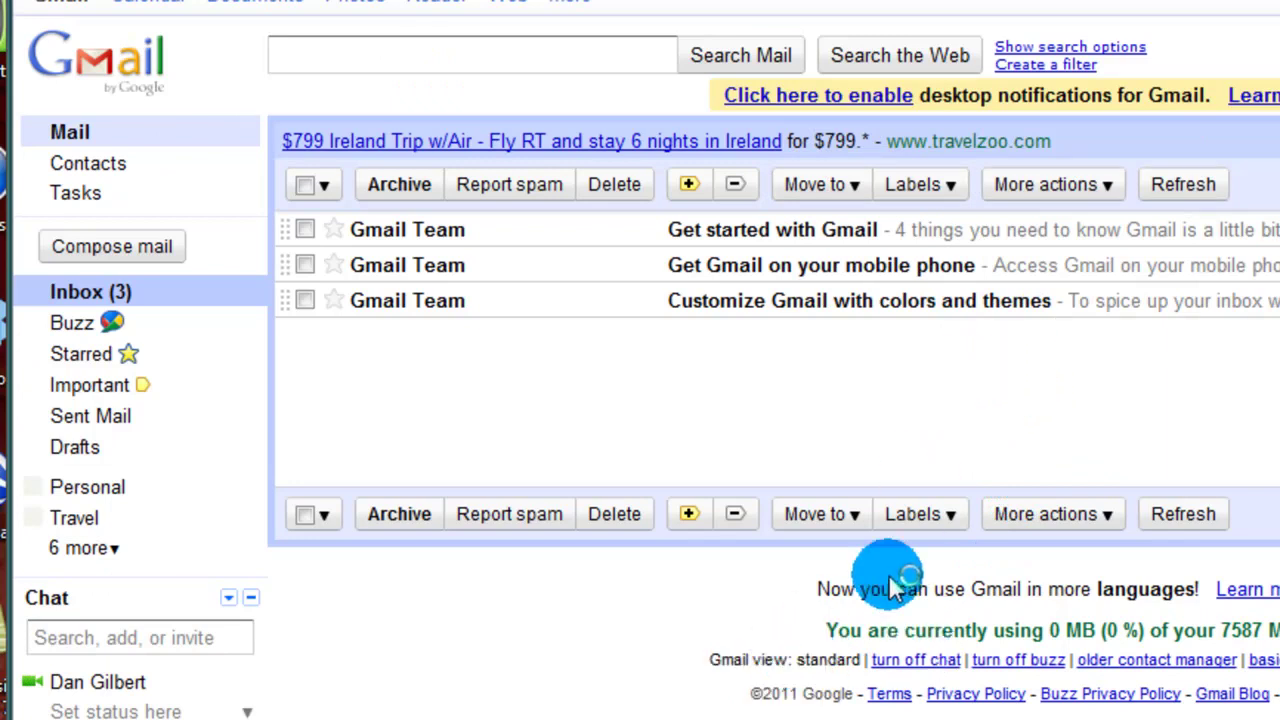